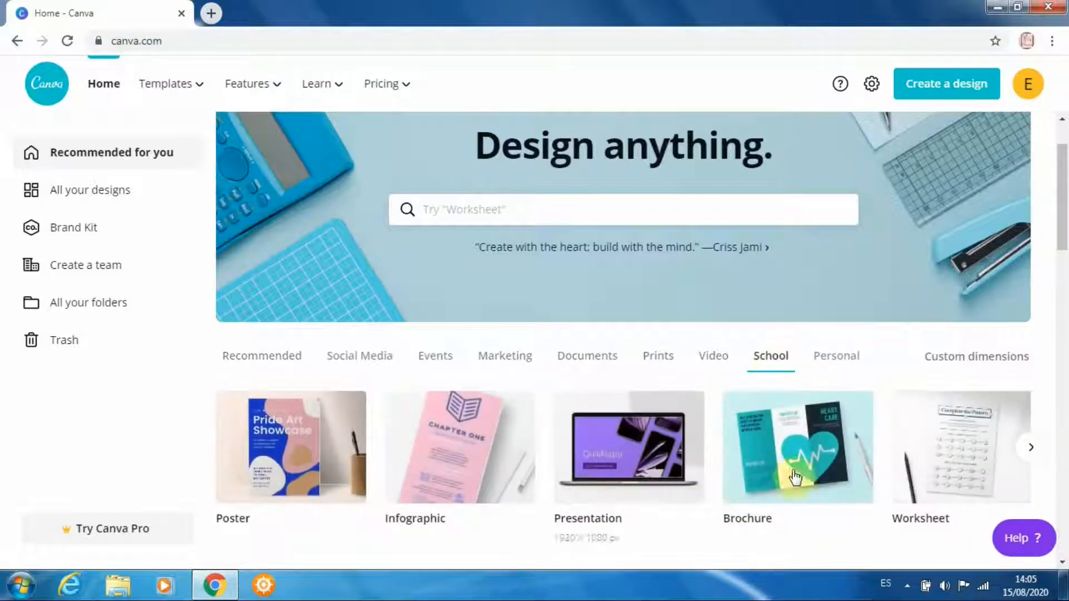
Step: Create a new Class Schedule design and apply the mauve template with Monday-to-Friday columns from the recently used ones
click(1029, 450)
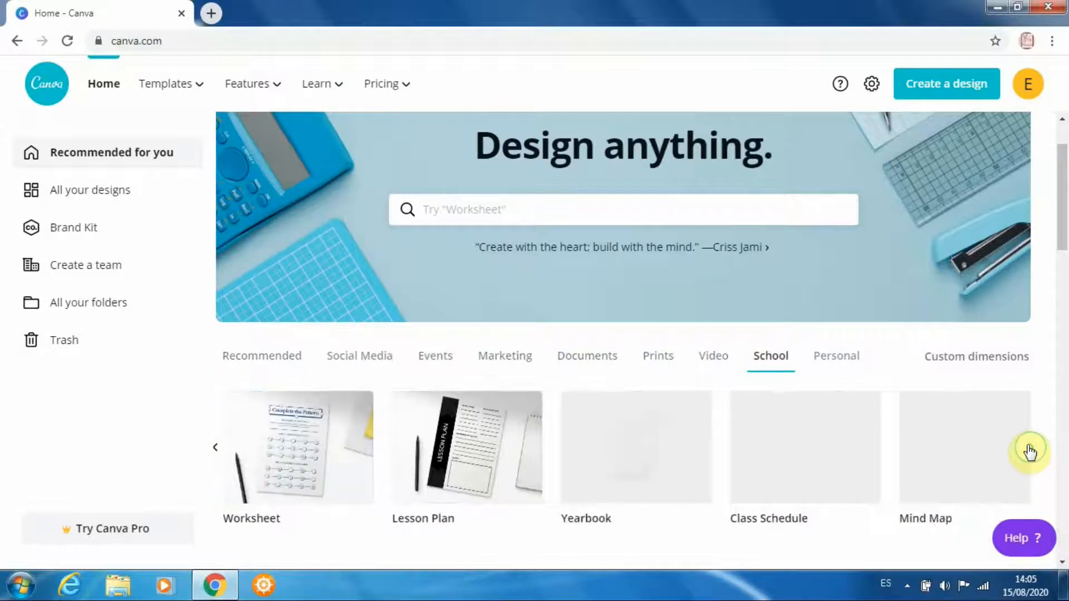
click(774, 518)
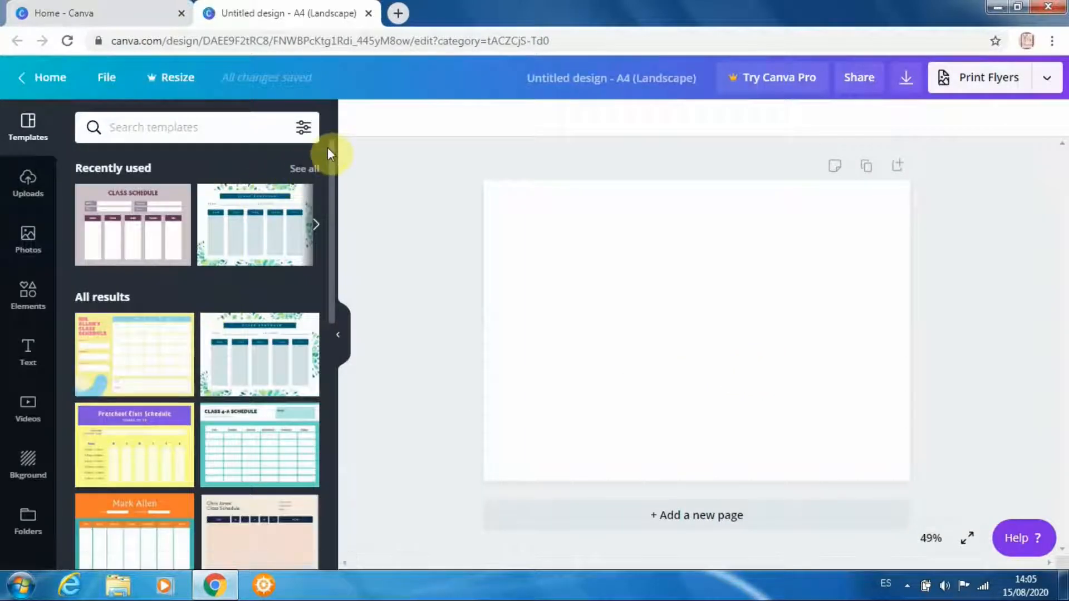
drag(332, 143, 336, 201)
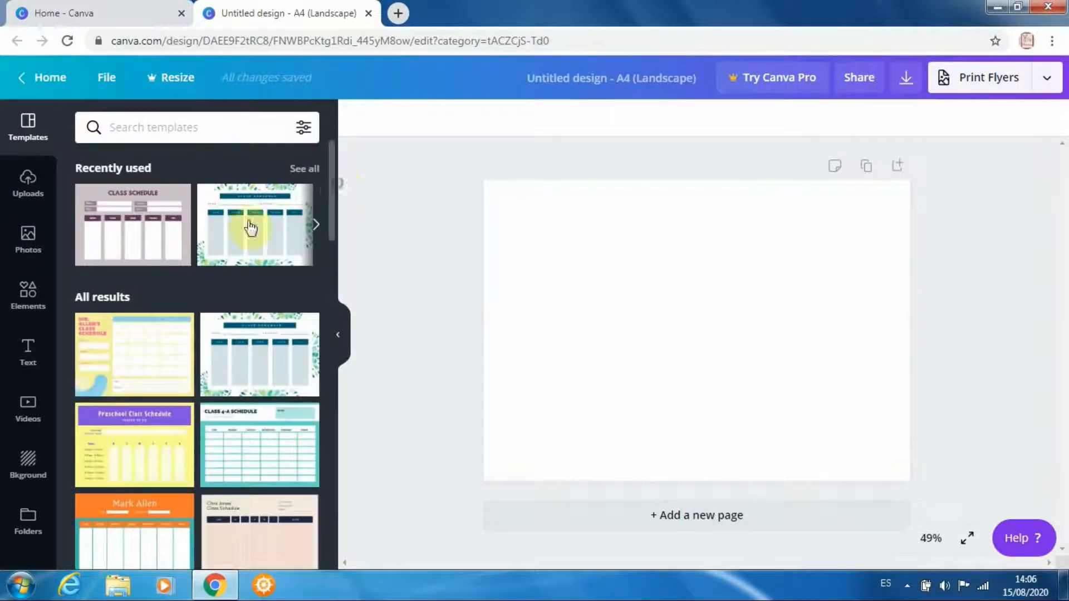
click(132, 206)
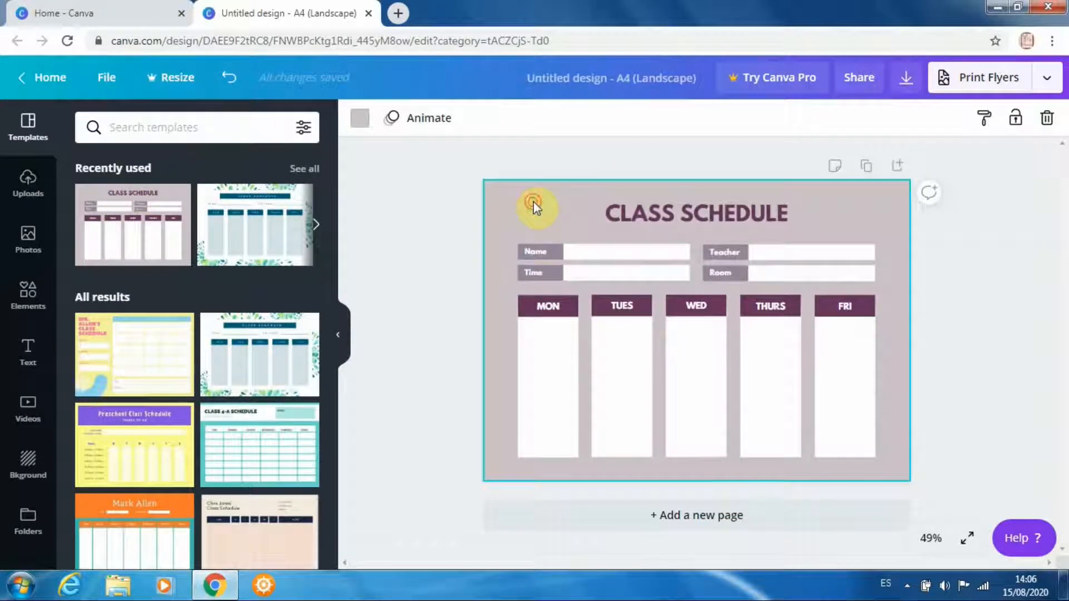
Step: Recolor the page background yellow and the Name, Time, Teacher and Room label boxes dark teal
click(358, 129)
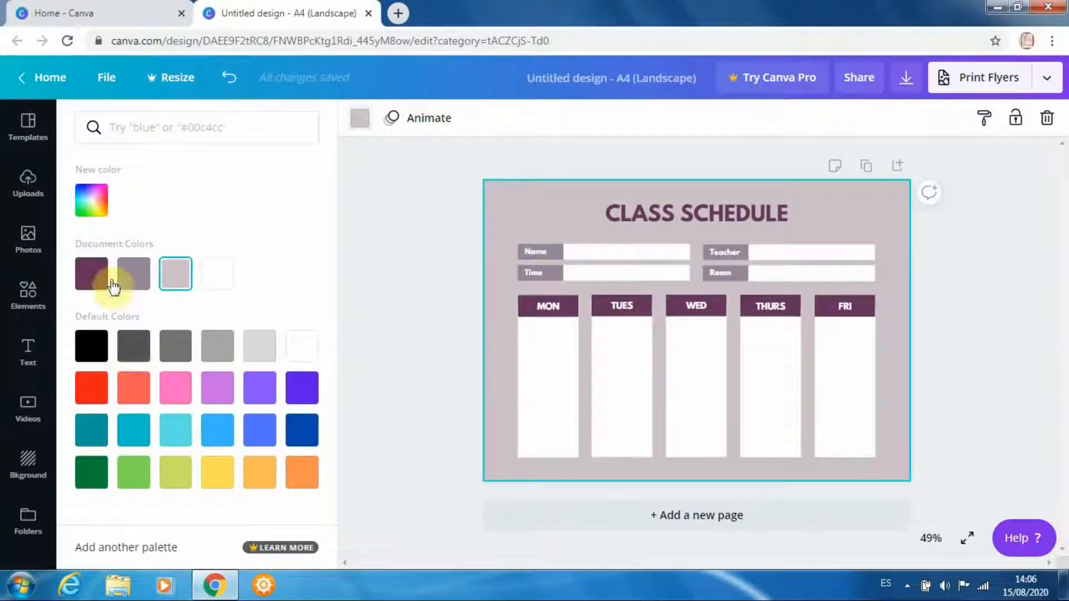
click(214, 476)
click(521, 254)
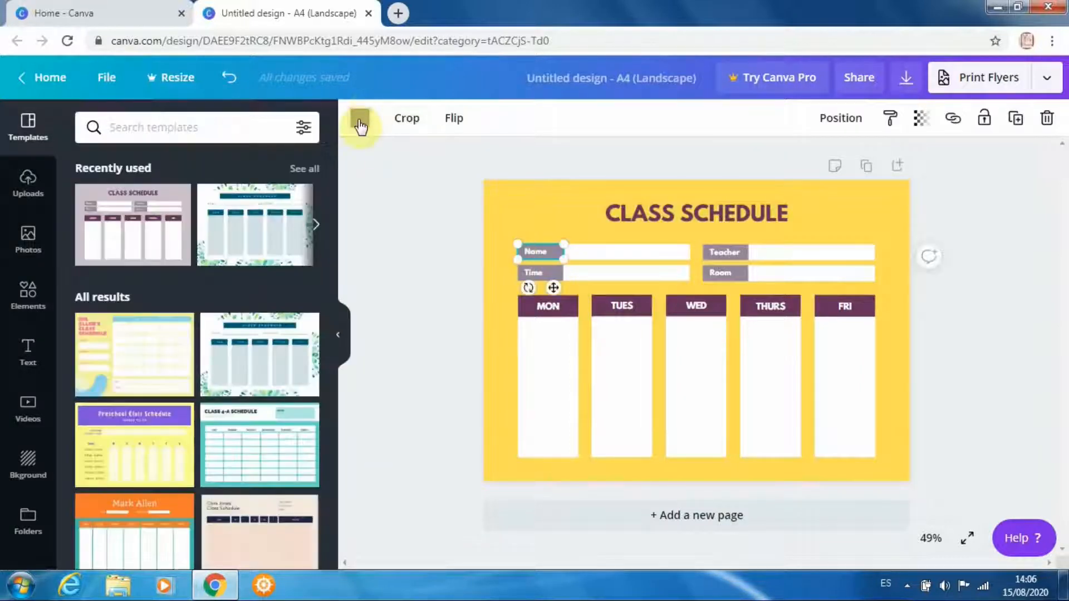
click(360, 120)
click(92, 430)
click(521, 272)
click(93, 430)
click(706, 254)
click(93, 431)
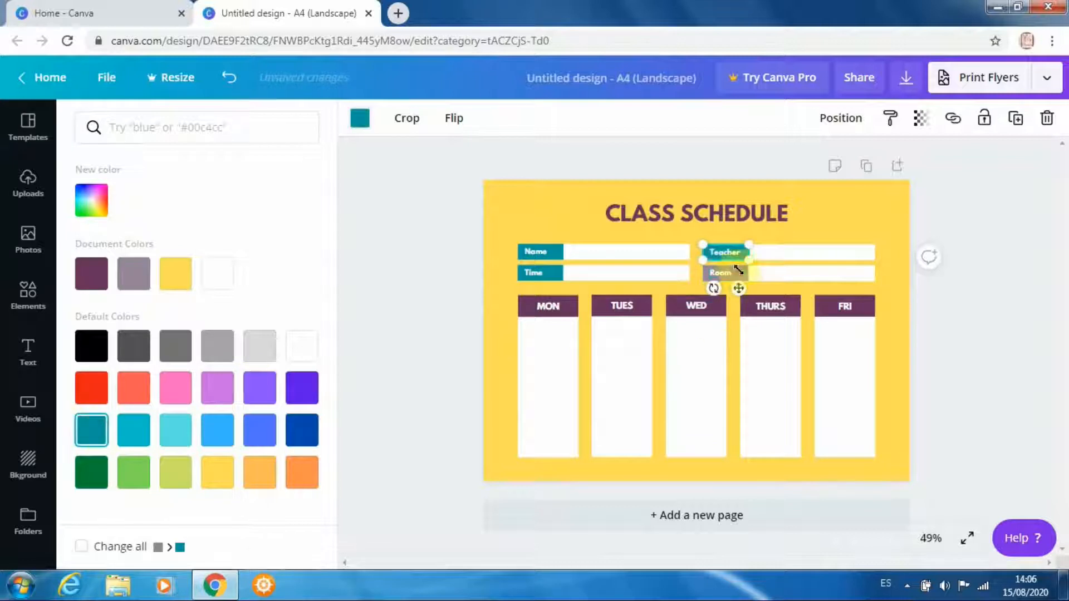
click(727, 272)
click(93, 430)
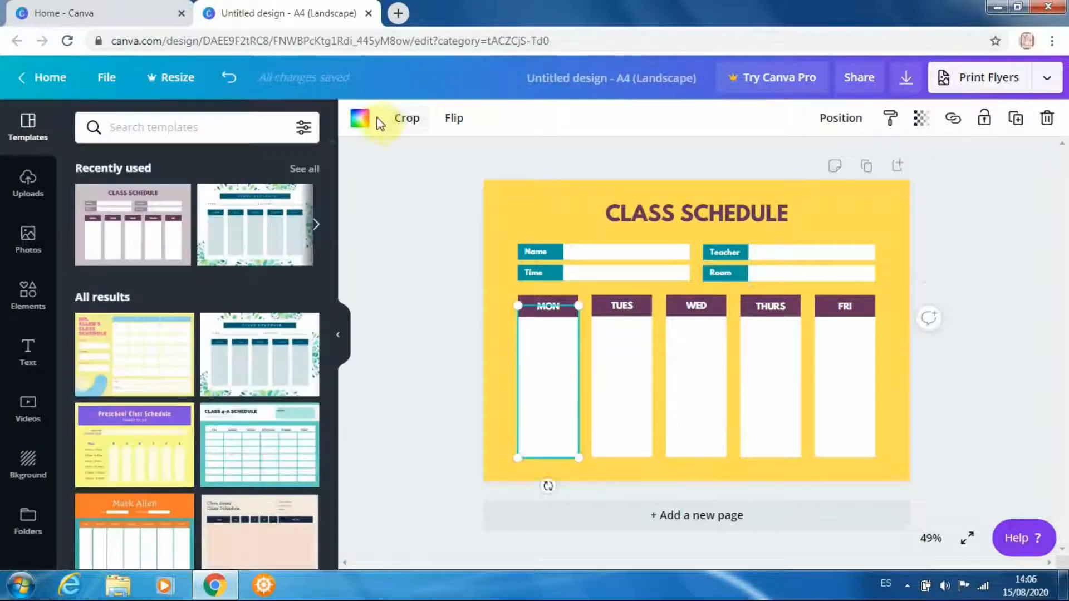
Step: Recolor all five weekday columns, Monday through Friday, with the dark teal document color
click(360, 118)
click(92, 273)
click(621, 384)
click(92, 273)
click(696, 384)
click(92, 273)
click(770, 384)
click(91, 273)
click(844, 384)
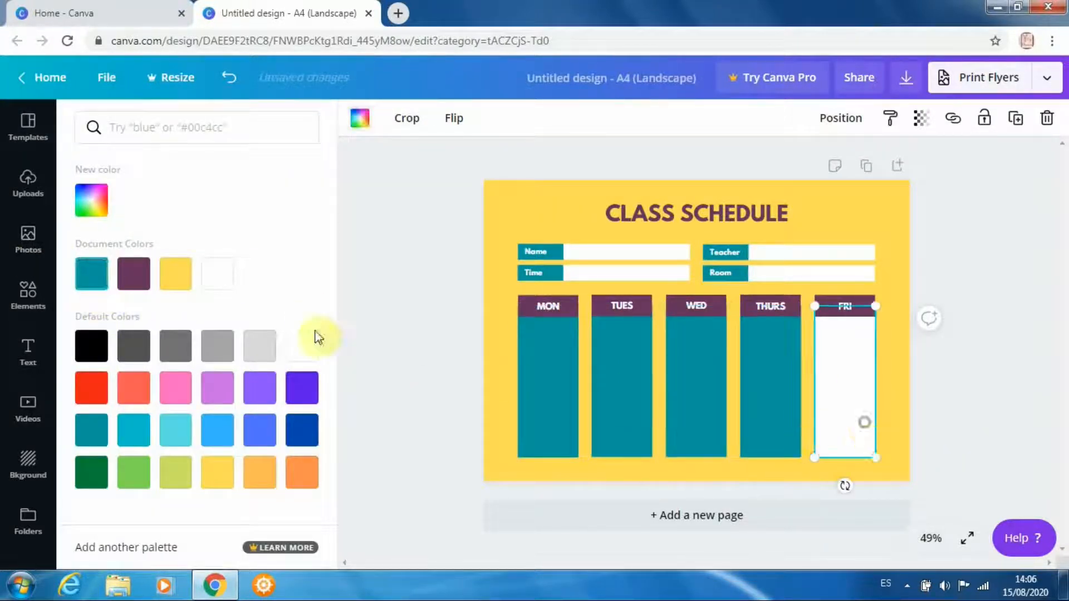
click(91, 273)
Step: Change the Name label to "Subject" and place the bold body text "English" in its field
click(549, 251)
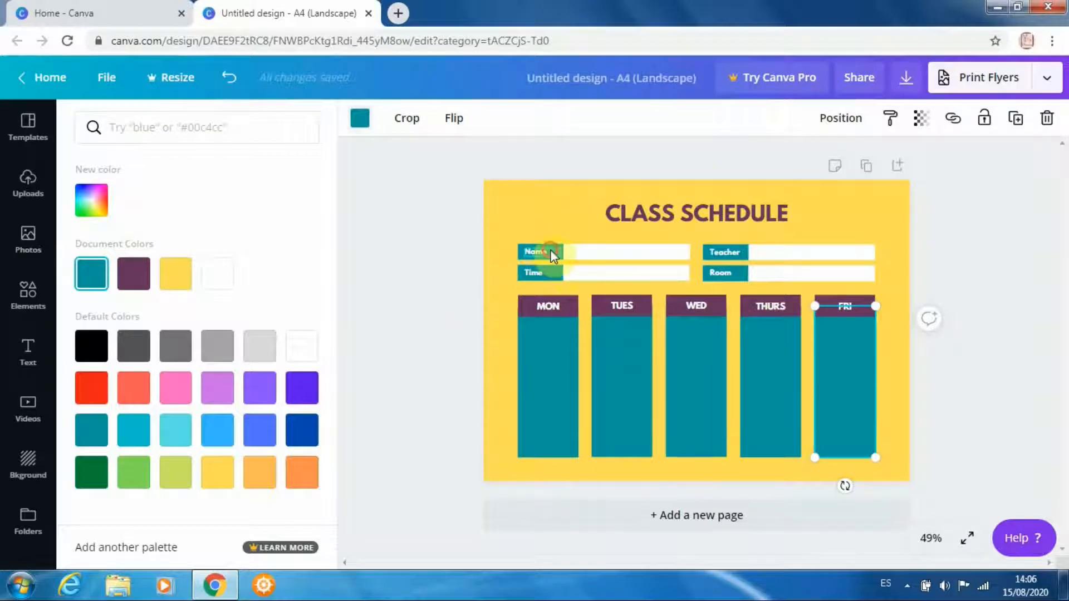
text(Subject)
click(623, 254)
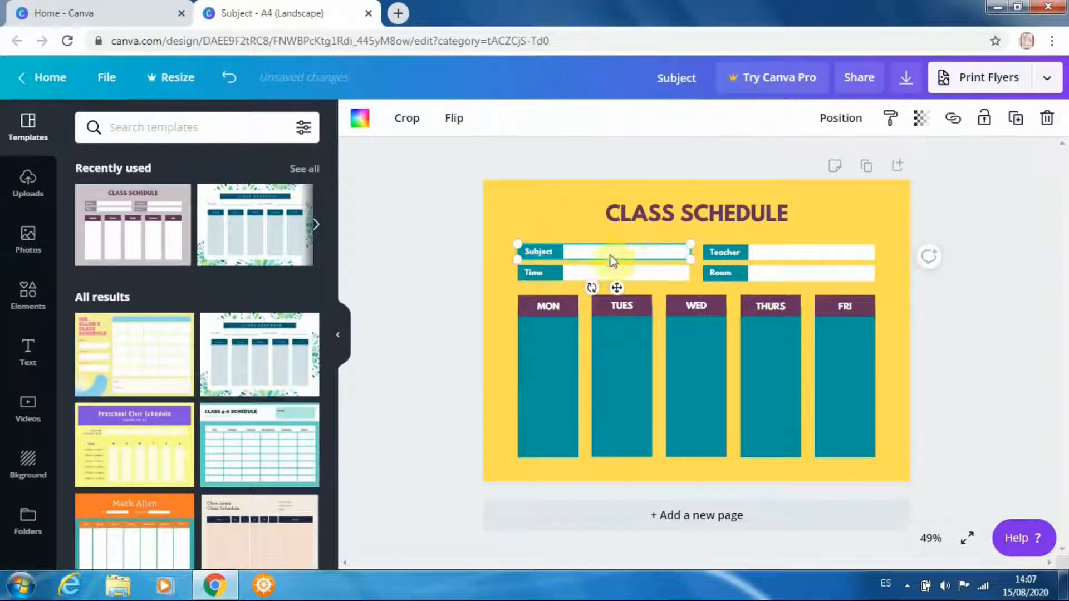
click(28, 351)
click(184, 291)
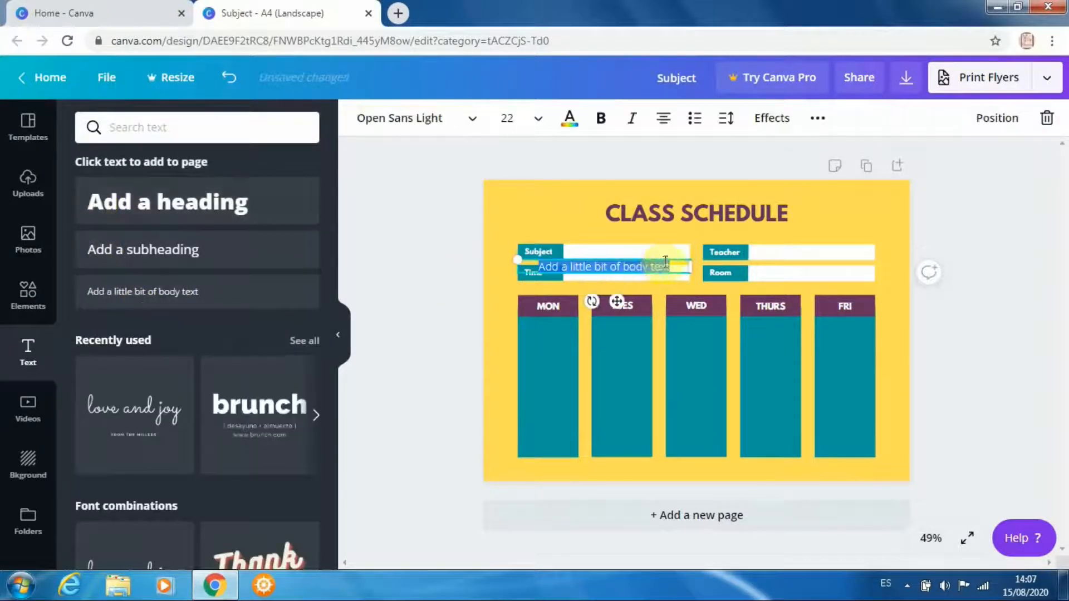
drag(616, 300, 639, 288)
click(569, 118)
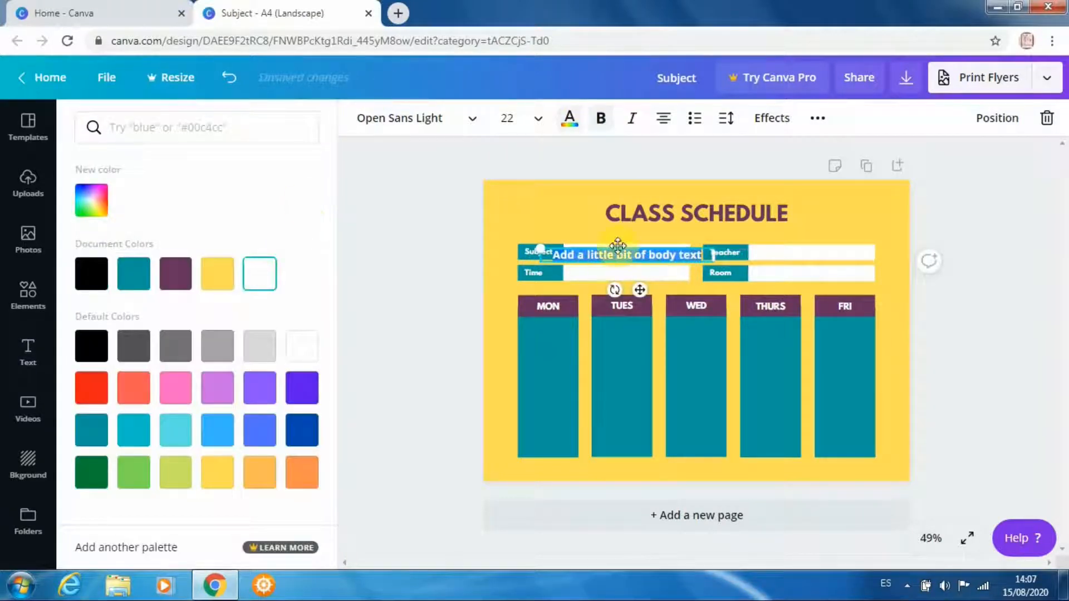
text(English)
Step: Add the body text "9:15-10:15" in the Time field and make it bold
click(27, 352)
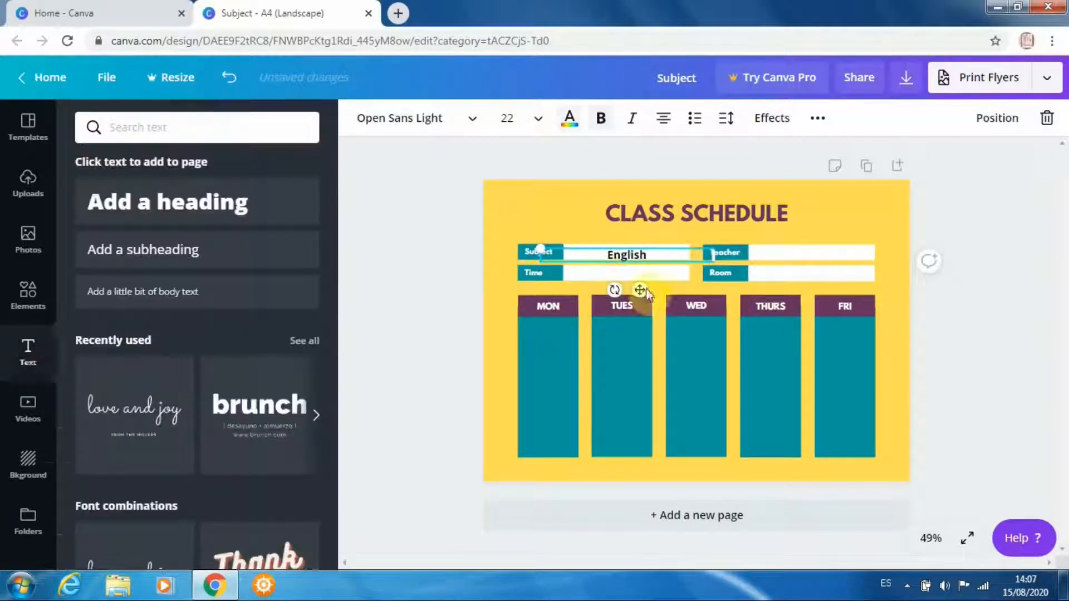
click(636, 275)
click(173, 291)
drag(641, 293, 598, 274)
text(9:15-10:15)
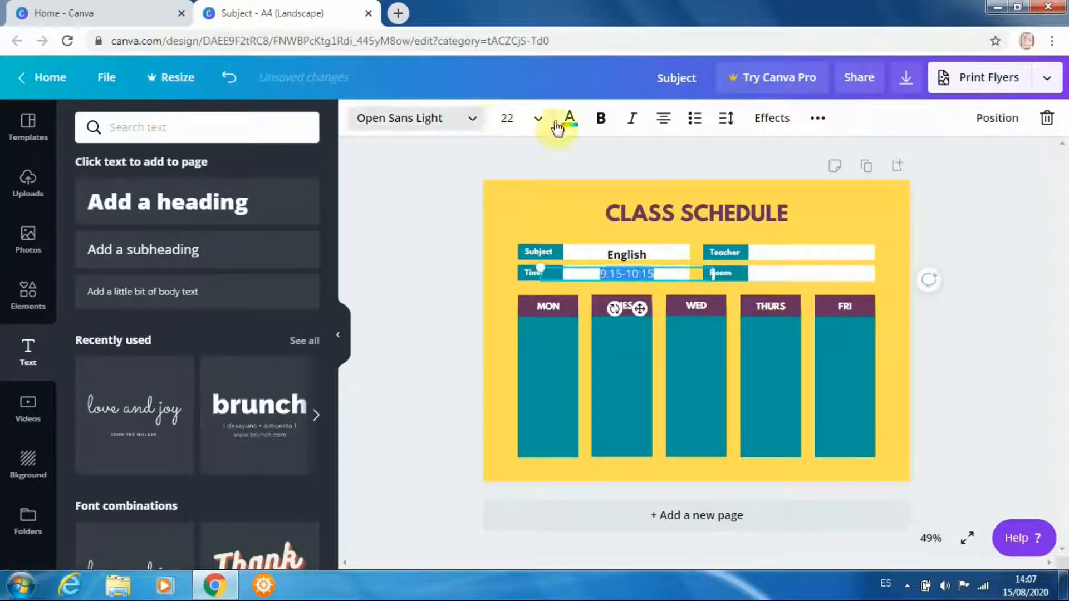
click(600, 118)
Step: Add the teacher's name as bold body text and position it in the Teacher field
click(776, 254)
click(170, 294)
text(Ms. Alice)
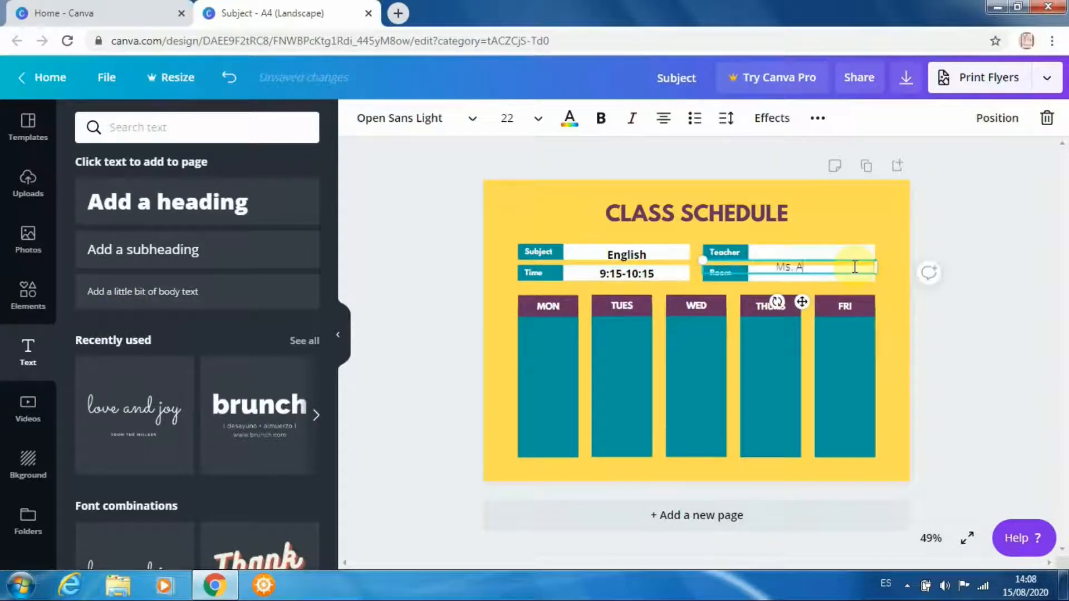
drag(853, 267, 764, 267)
click(601, 118)
drag(861, 259, 871, 246)
Step: Add the bold body text "501" and position it in the Room field
click(780, 273)
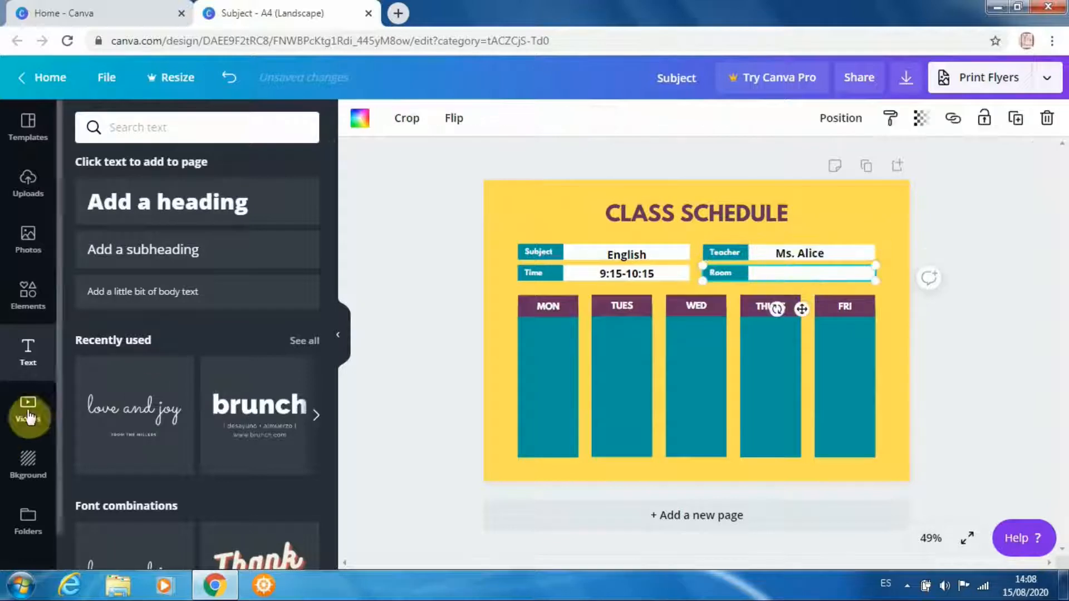
click(170, 292)
text(501)
click(601, 118)
mouse_move(814, 288)
mouse_down()
mouse_move(777, 287)
mouse_move(809, 282)
mouse_up()
click(659, 326)
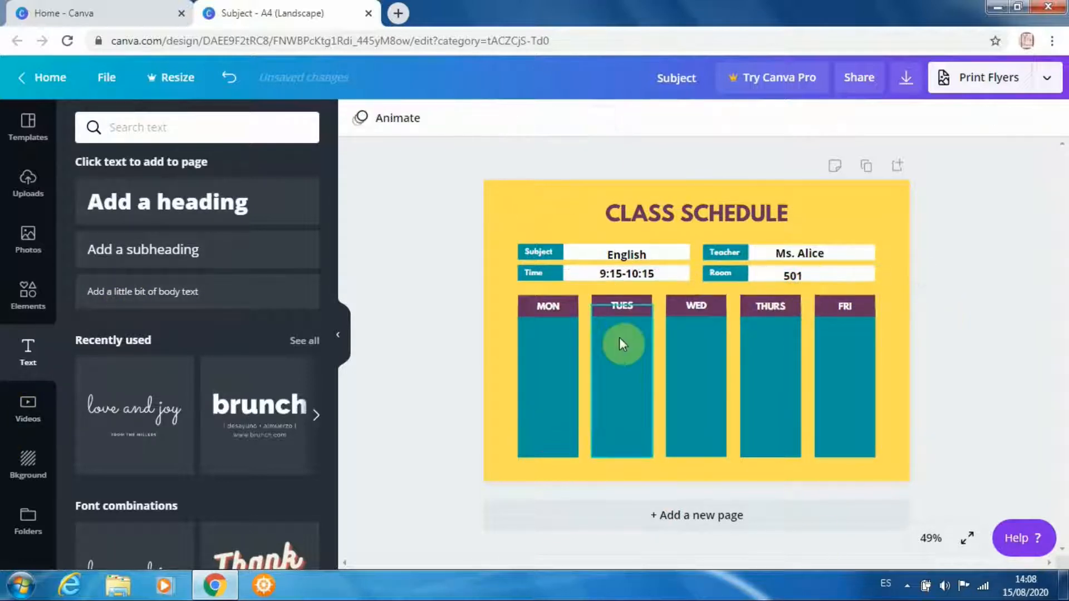
Step: Add bold white body text reading "Reading Task 2" on two lines at the top of the Monday column
click(565, 381)
click(140, 301)
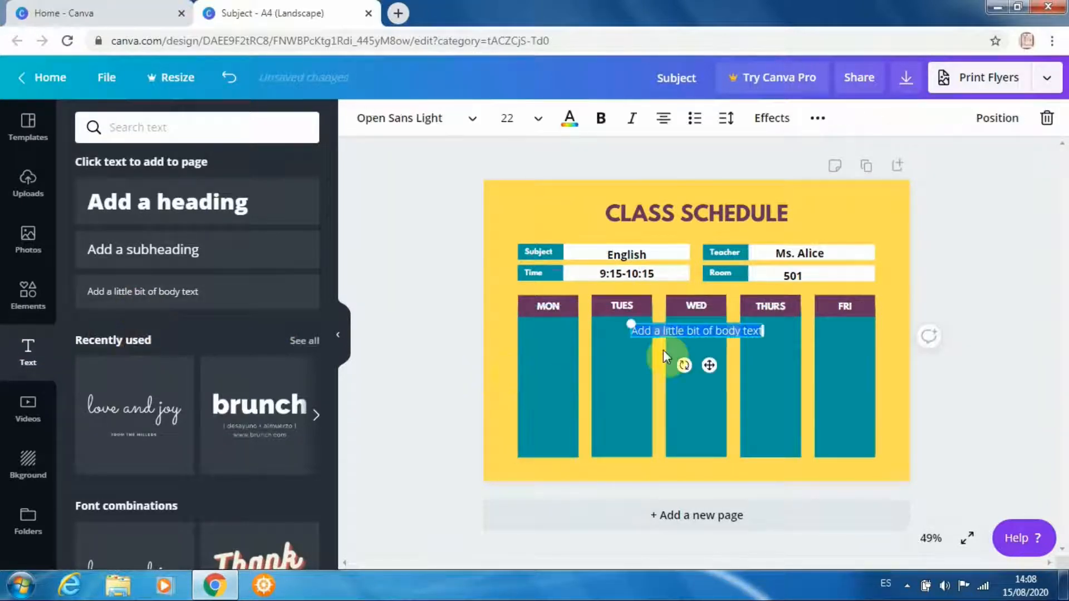
drag(714, 370, 585, 352)
click(601, 118)
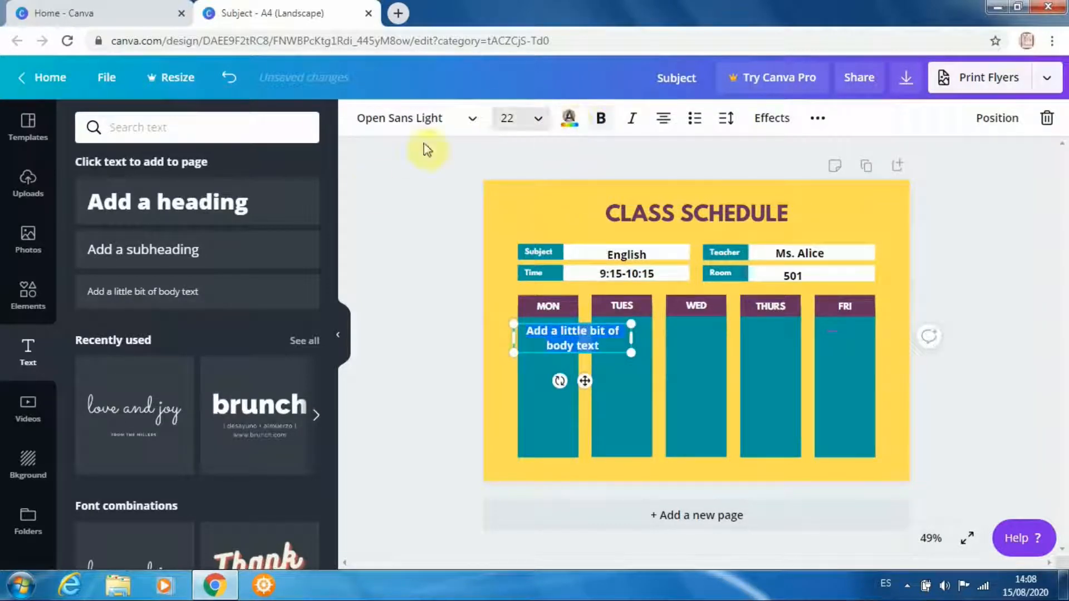
click(564, 124)
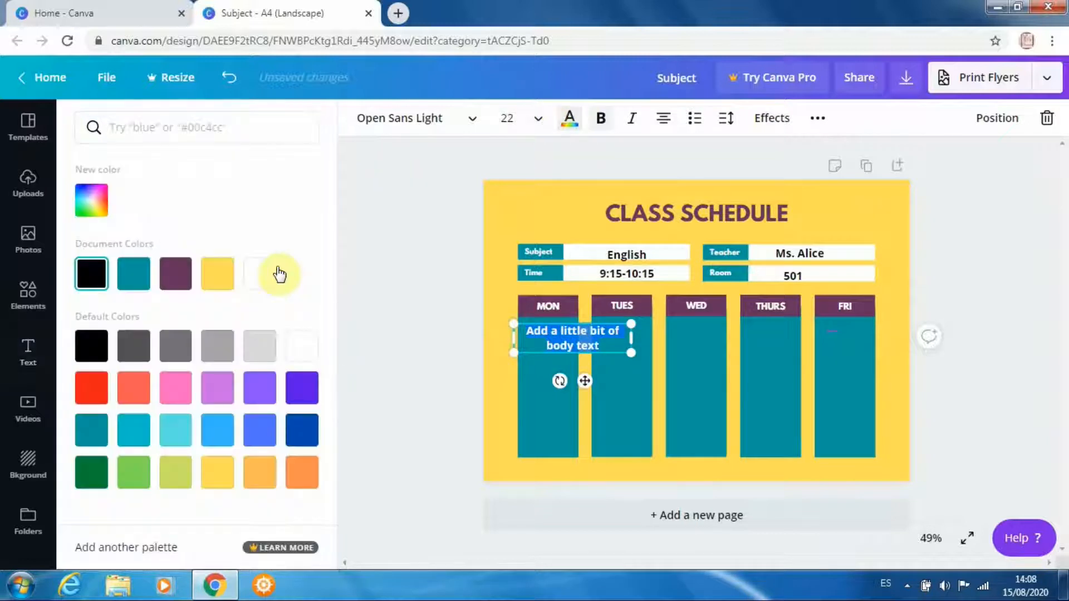
click(266, 274)
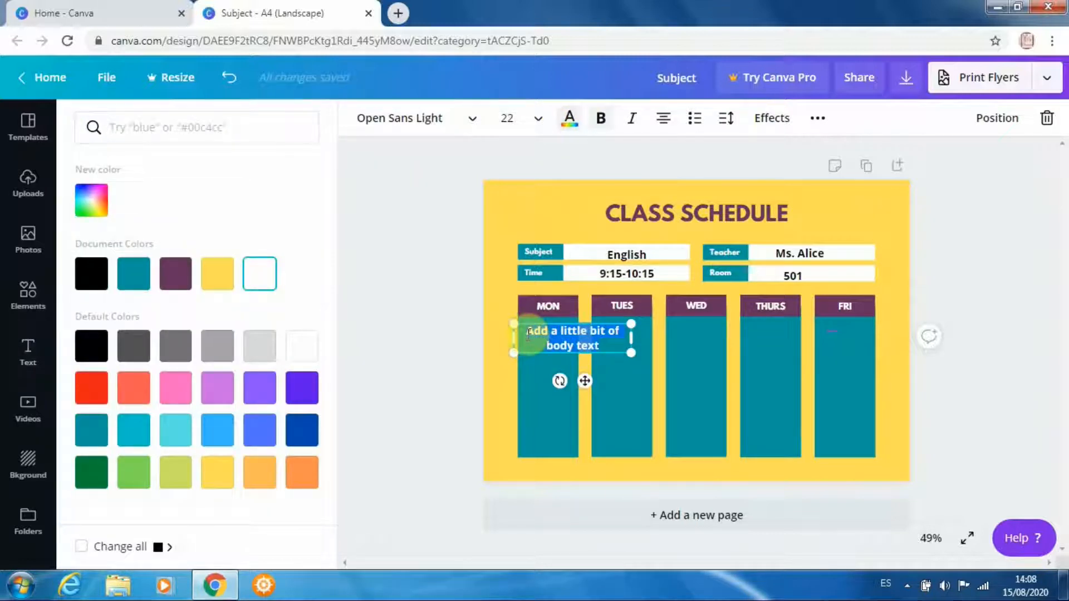
text(Reading)
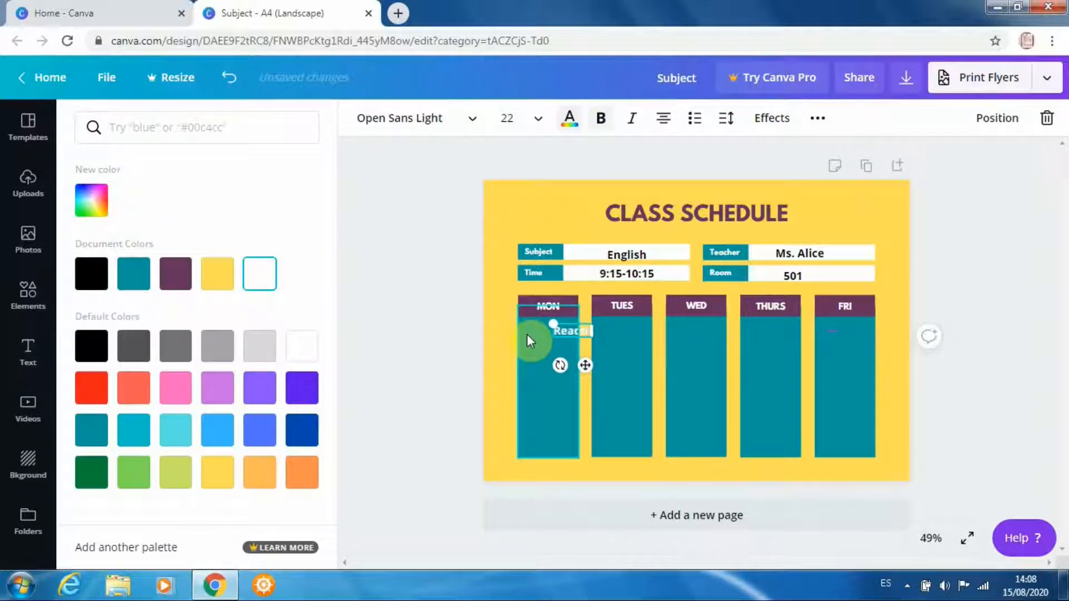
key(Return)
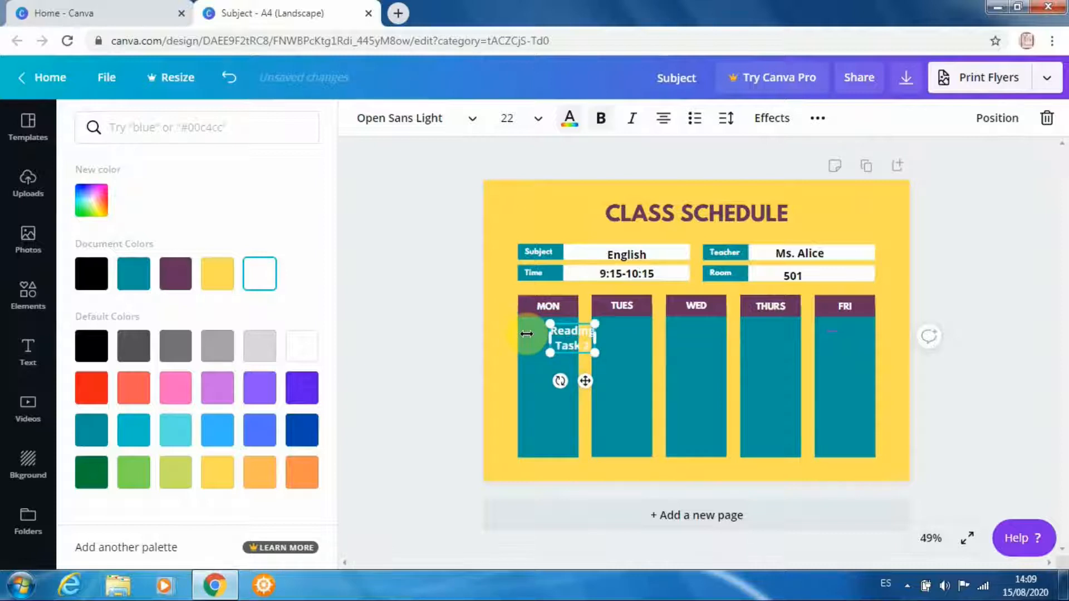
drag(584, 382, 552, 380)
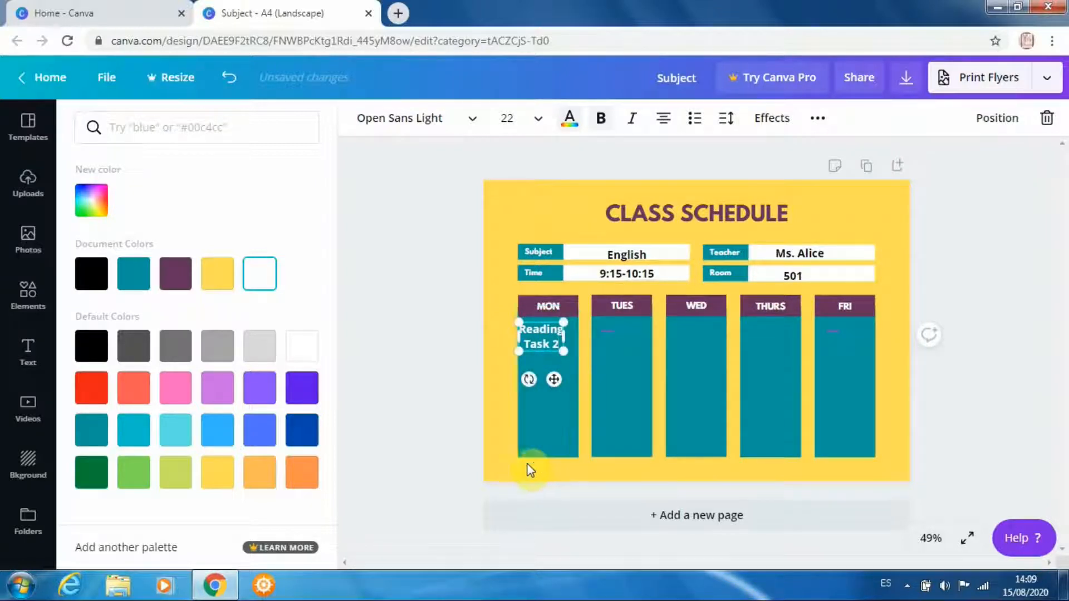
double_click(543, 426)
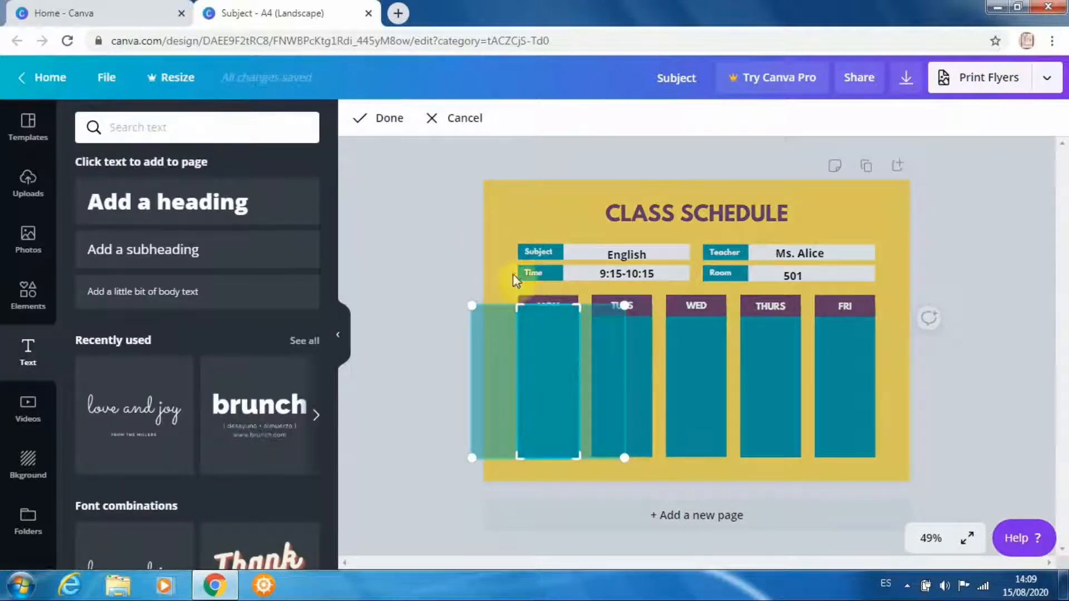
click(481, 230)
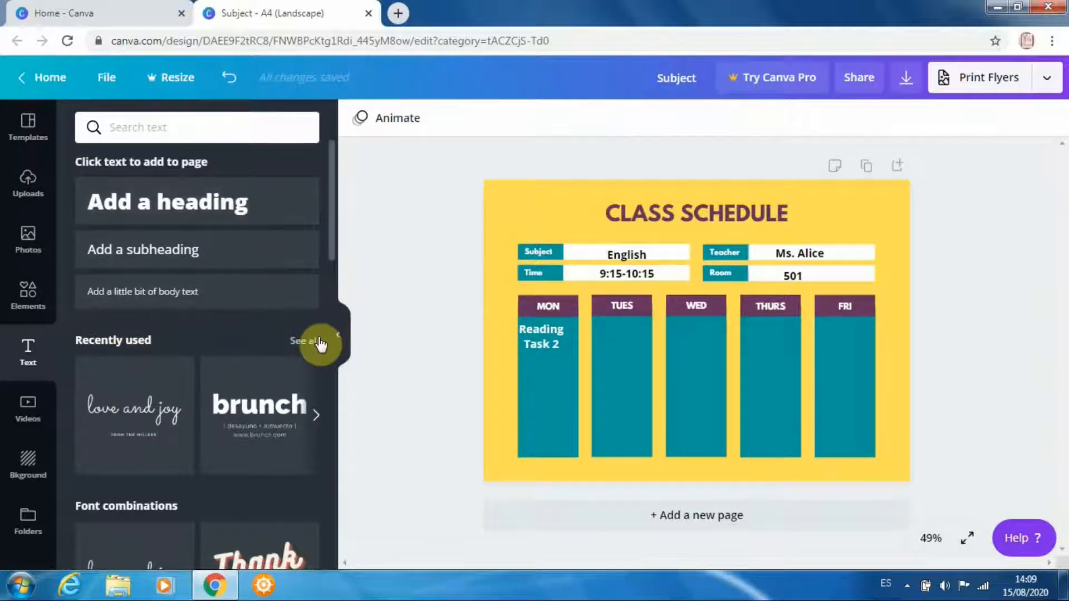
Step: Add the pointing hand graphic, shrink it to fit below "Task 2" in the Monday column, and recolor its fill violet
click(27, 289)
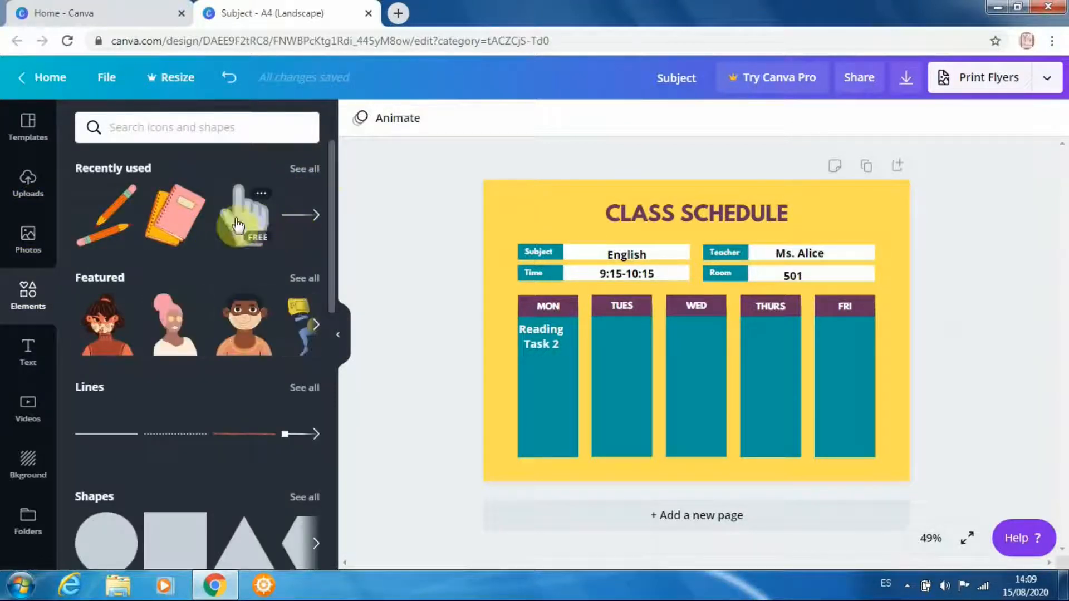
scroll(322, 223, down, 4)
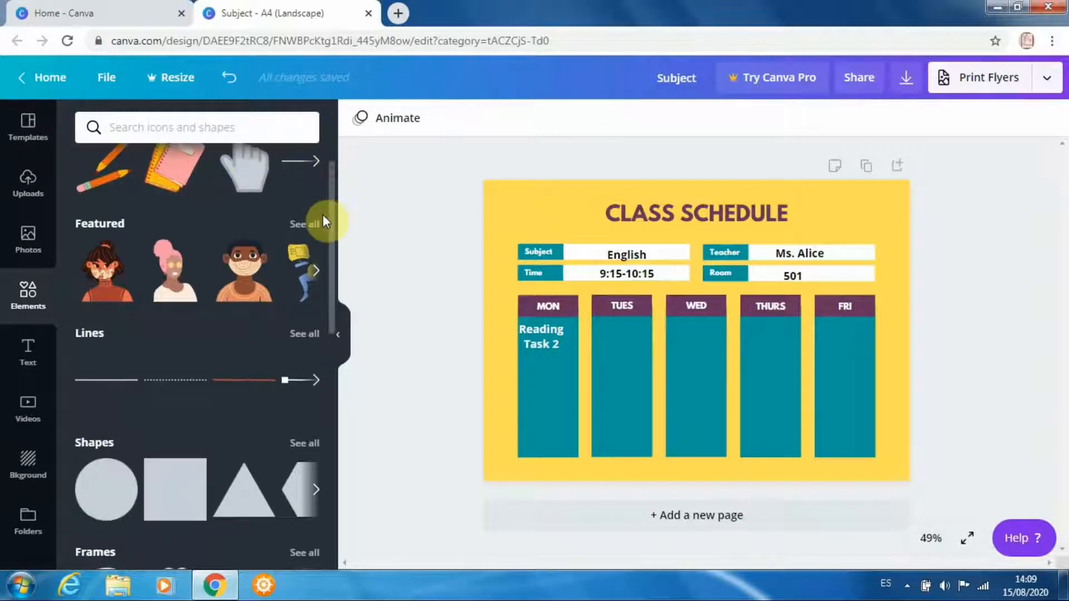
scroll(308, 284, down, 10)
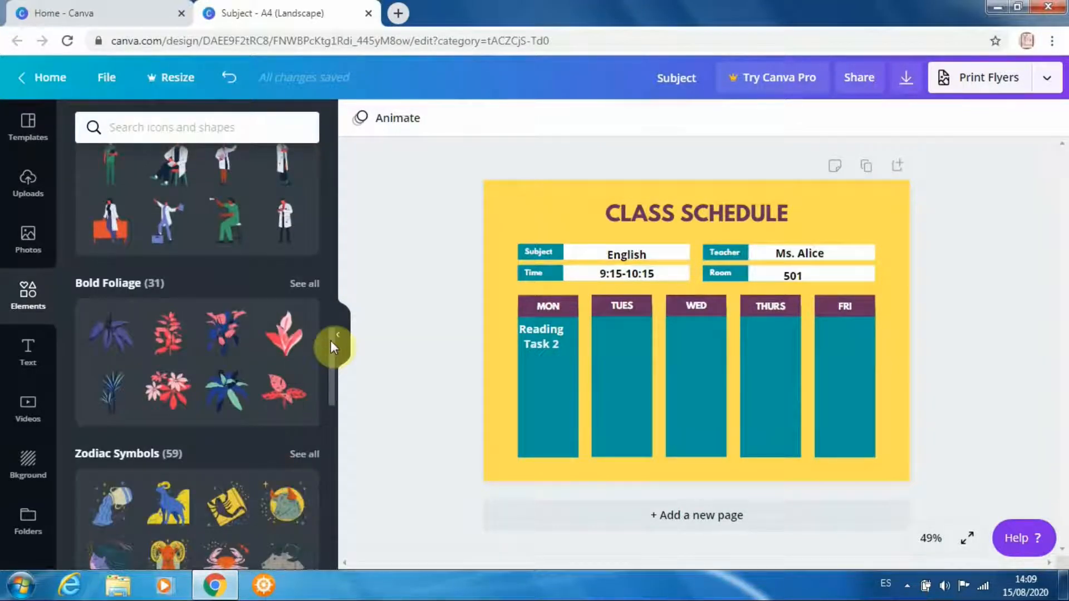
mouse_move(331, 340)
mouse_down()
mouse_move(320, 438)
mouse_move(346, 167)
mouse_move(301, 137)
mouse_up()
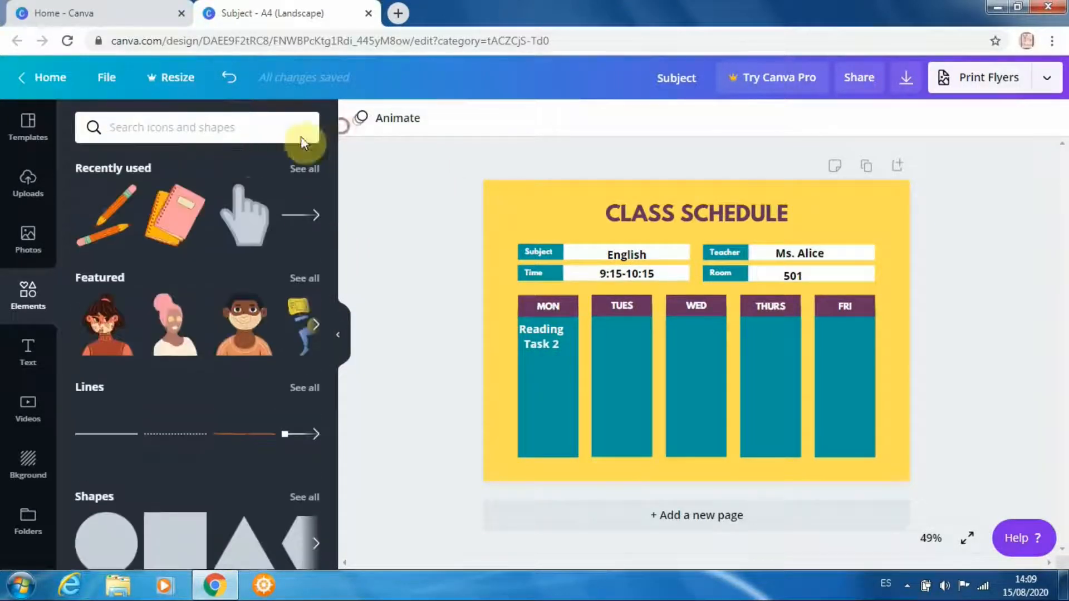
click(245, 219)
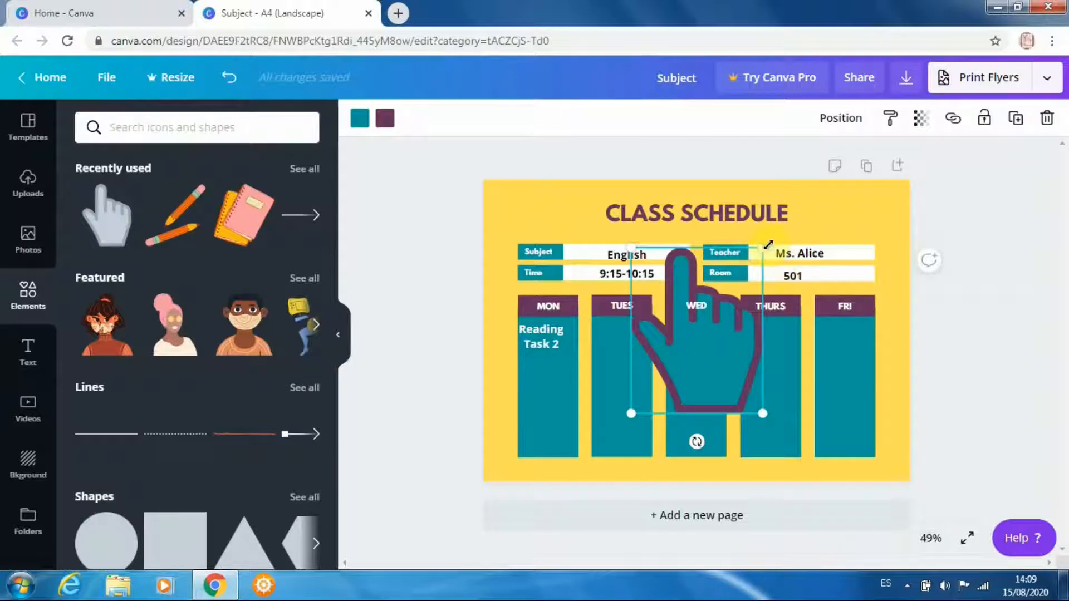
drag(752, 261, 558, 372)
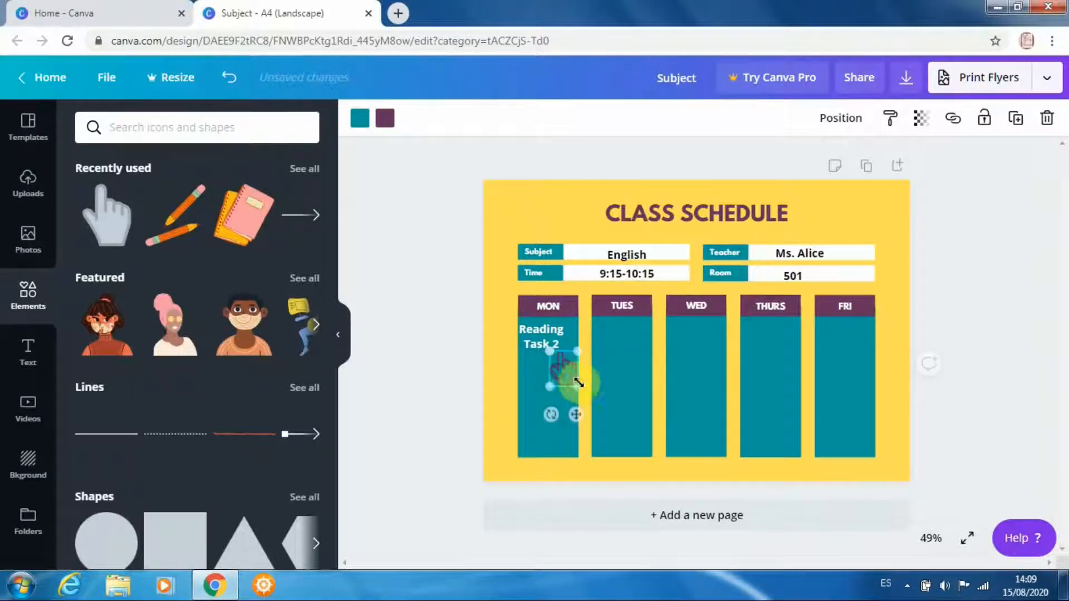
click(361, 120)
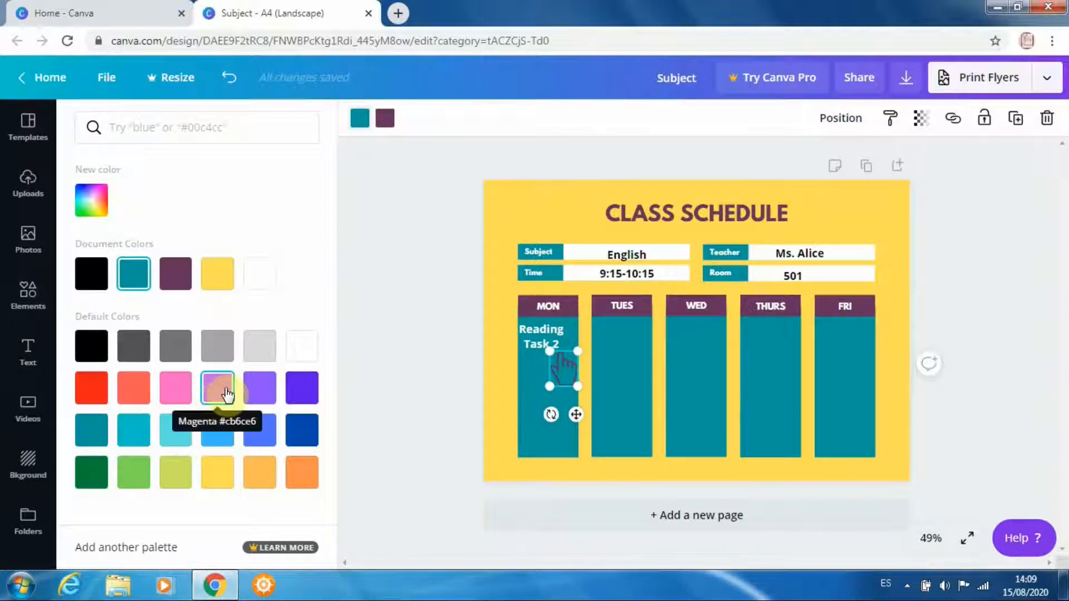
click(261, 388)
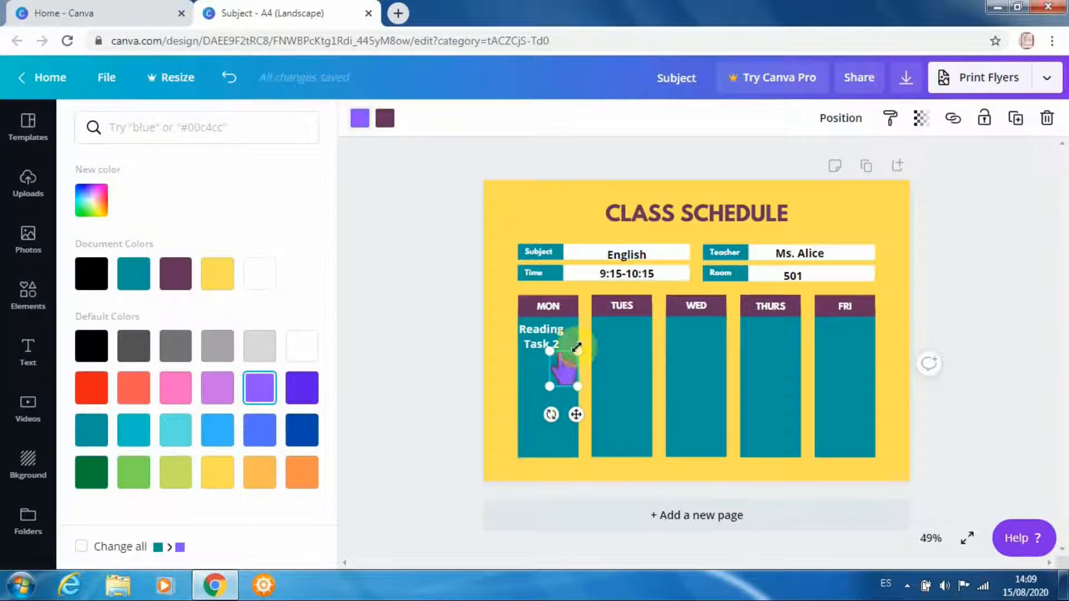
Step: Shrink the violet pointing hand slightly, place it beside "Task 2" in the Monday column, and collapse the side panel
mouse_move(573, 352)
mouse_down()
mouse_move(567, 384)
mouse_move(554, 358)
mouse_move(566, 352)
mouse_up()
click(553, 416)
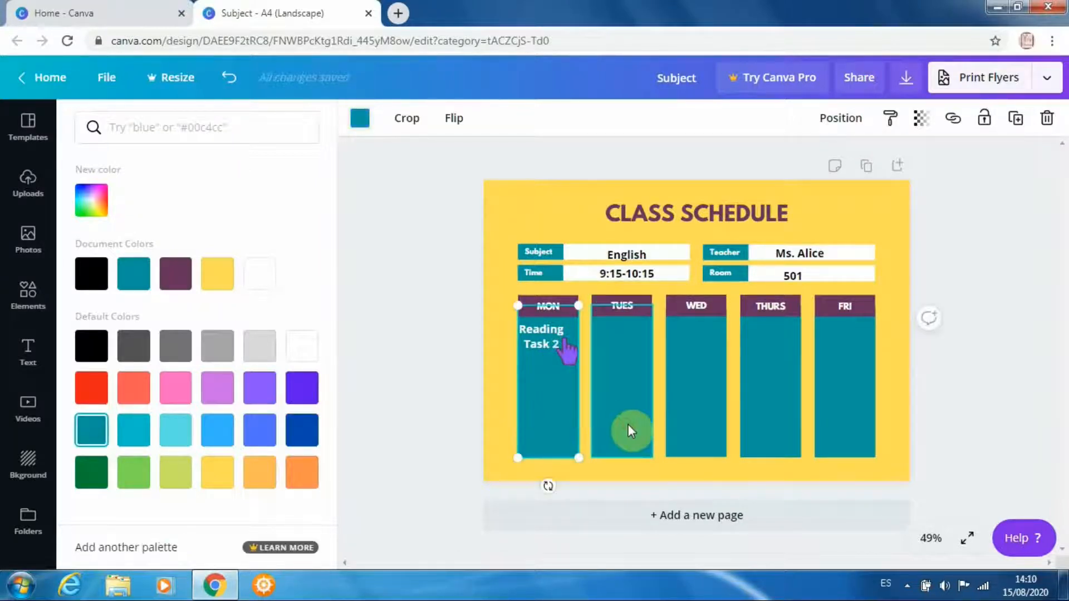
click(450, 225)
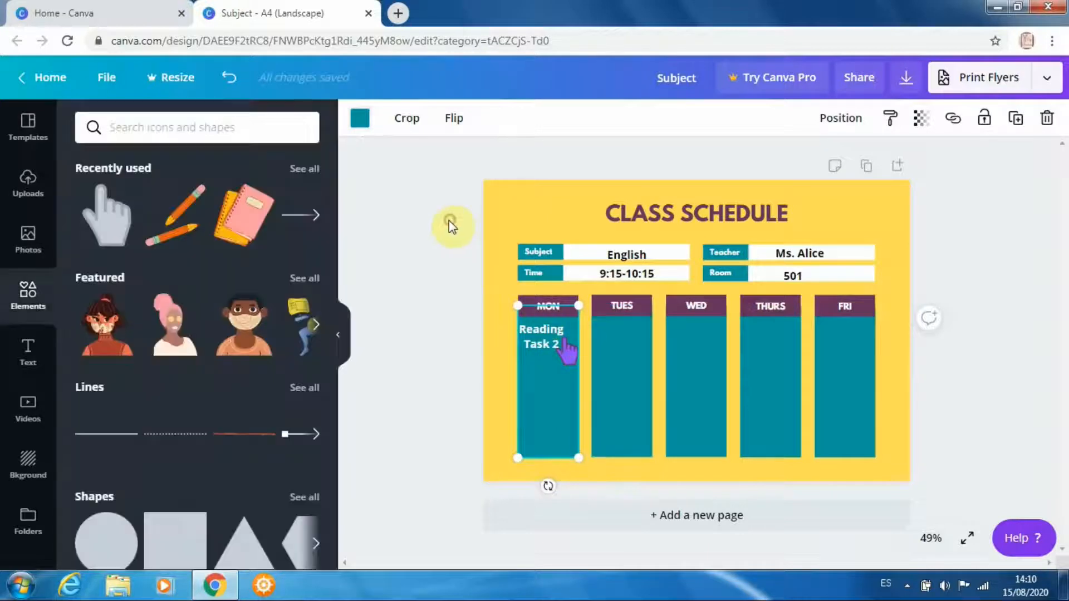
click(512, 193)
click(338, 339)
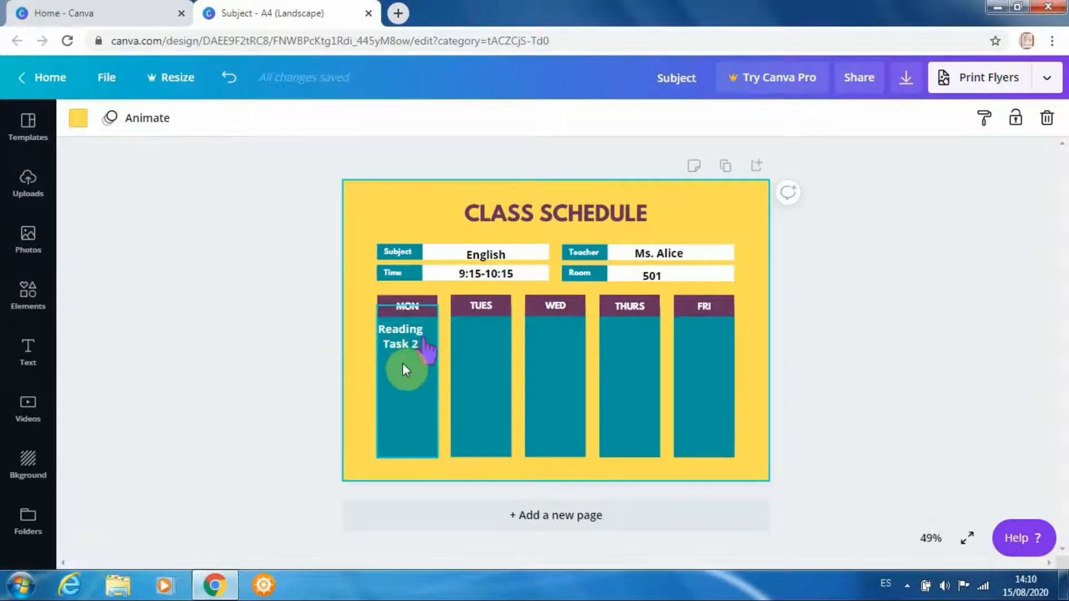
click(426, 351)
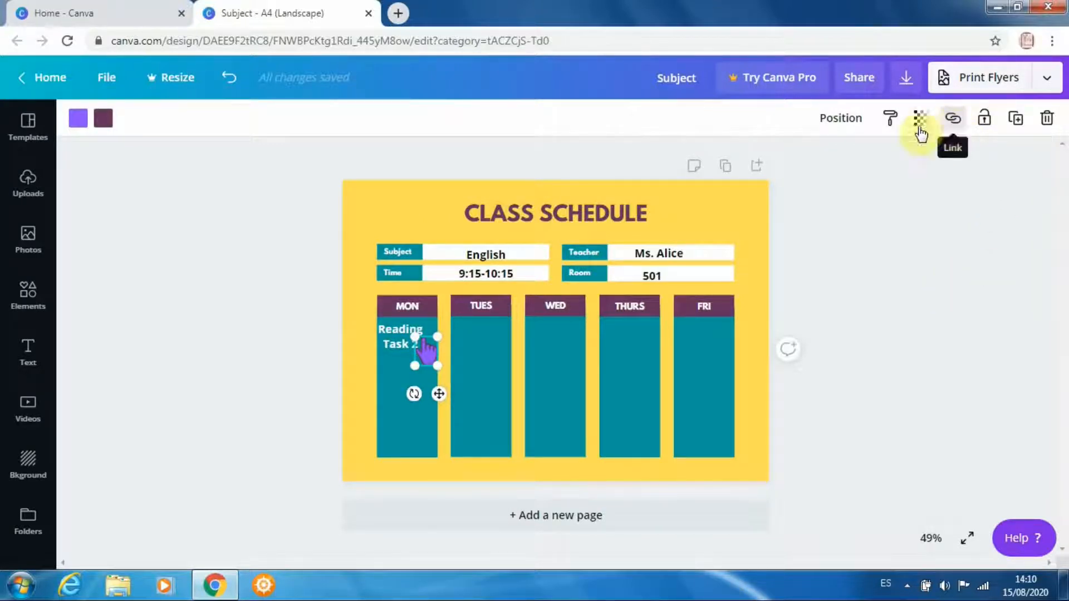
click(954, 121)
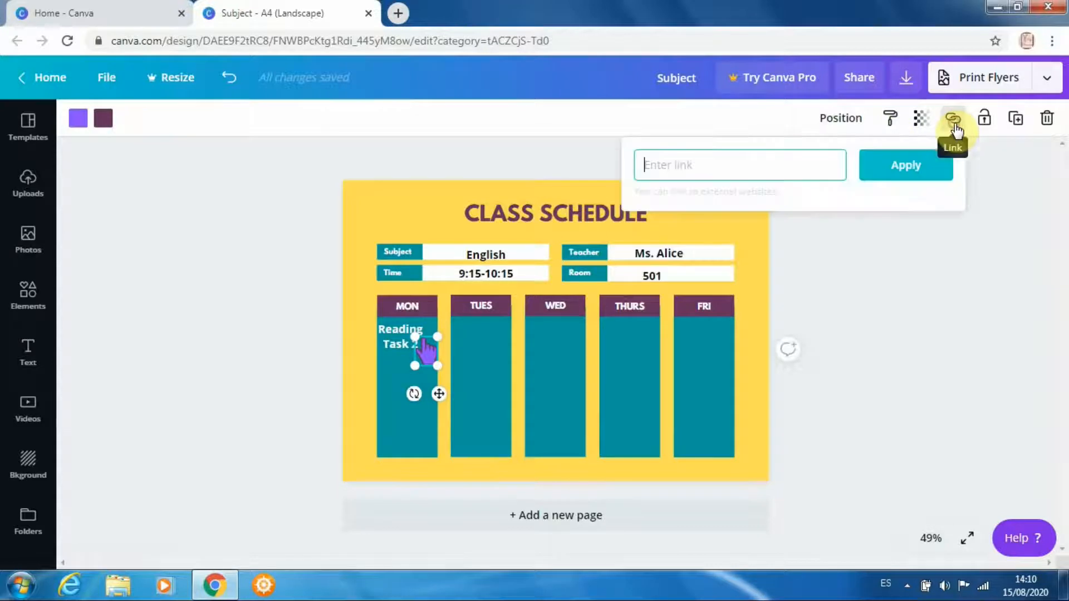
right_click(671, 167)
Step: Apply the copied "/intermediate-b1-reading/travel-guide" web link to the white box of the Room field
click(710, 270)
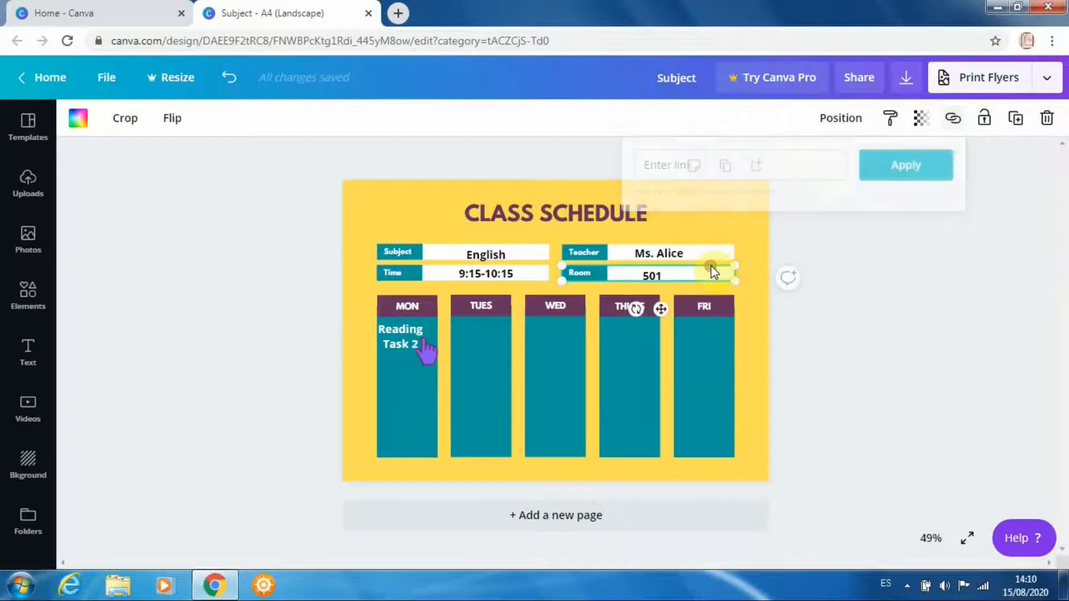
click(958, 121)
right_click(675, 159)
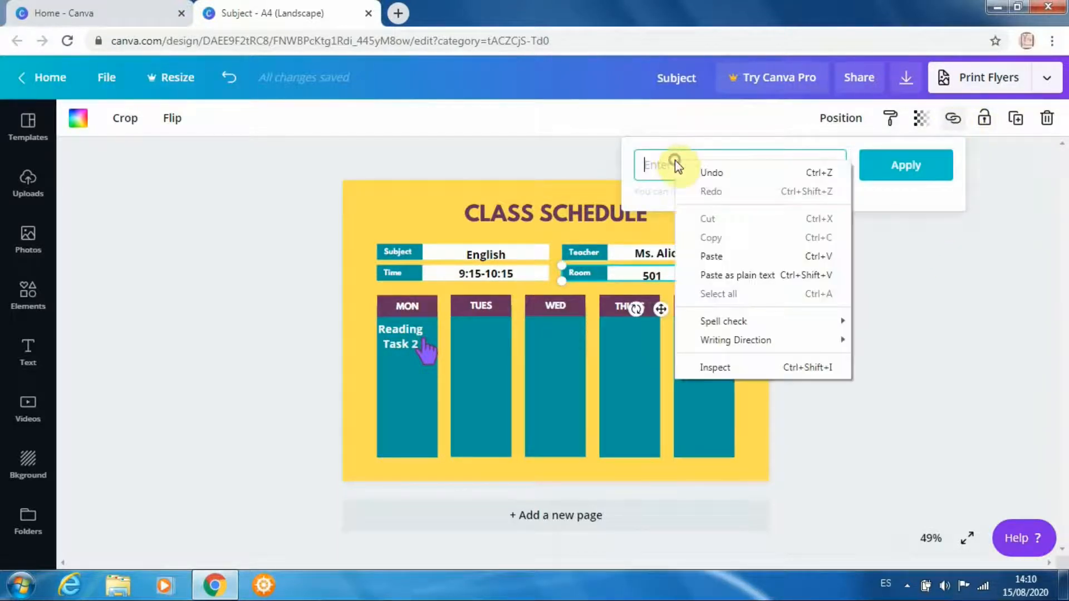
click(711, 255)
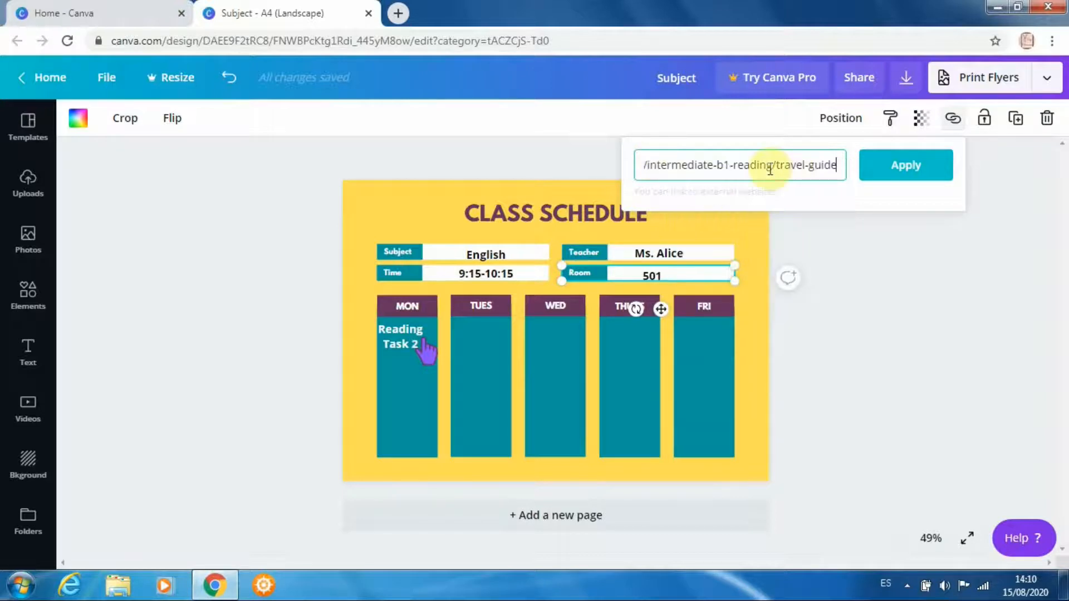
click(905, 162)
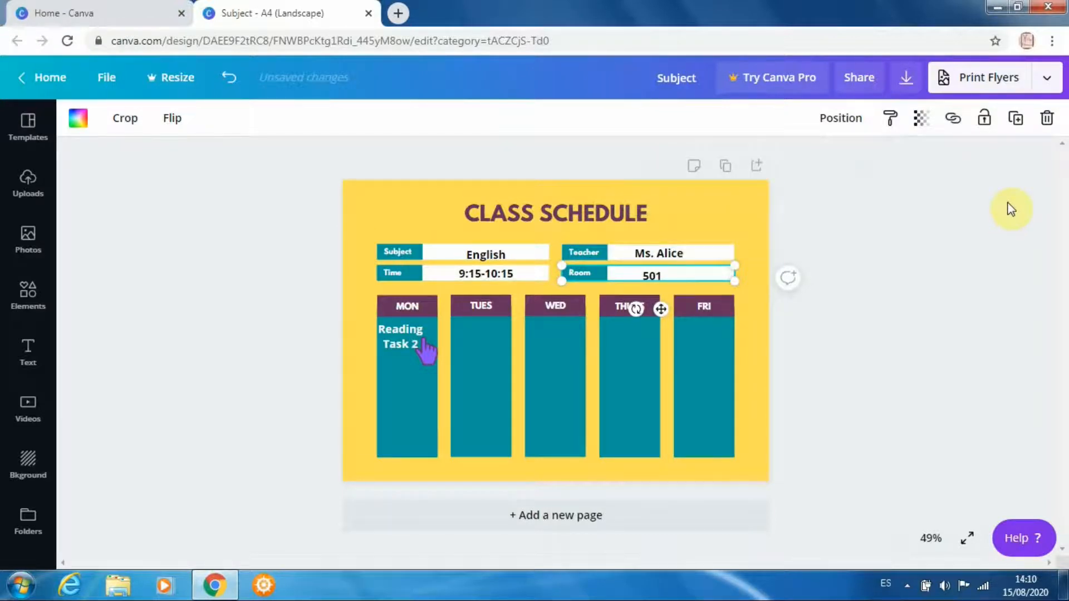
click(432, 364)
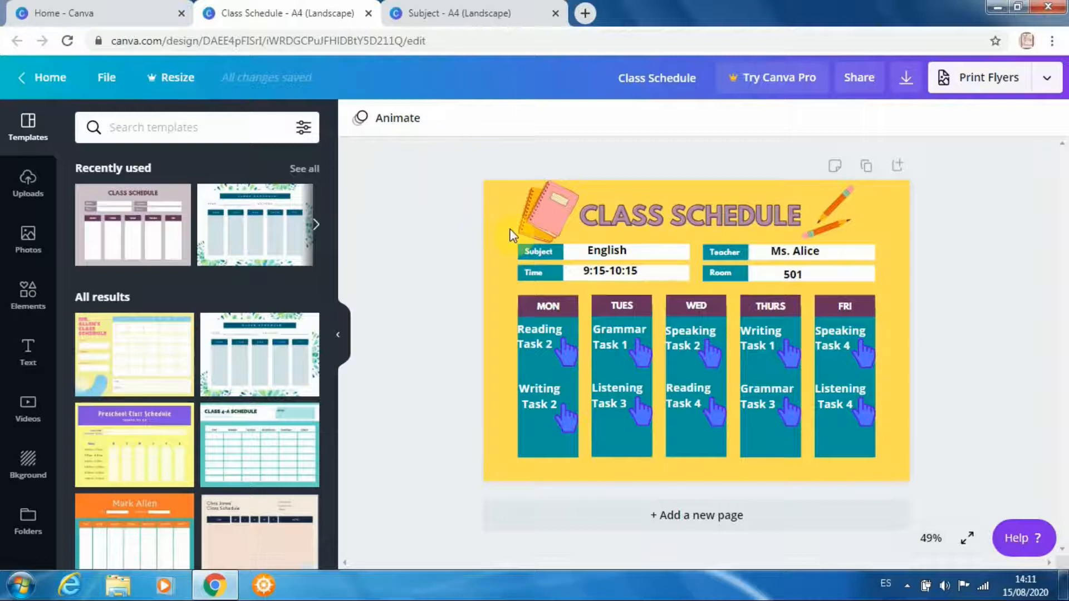
Step: Check the notebooks and pencils graphics beside the title and search the elements for "school" graphics
click(547, 216)
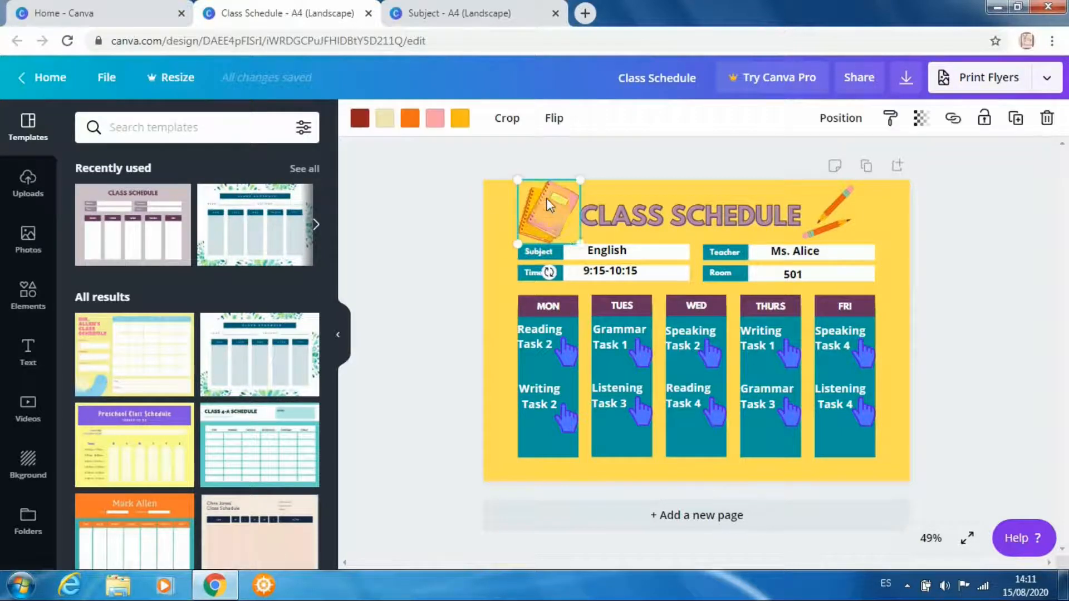
click(847, 213)
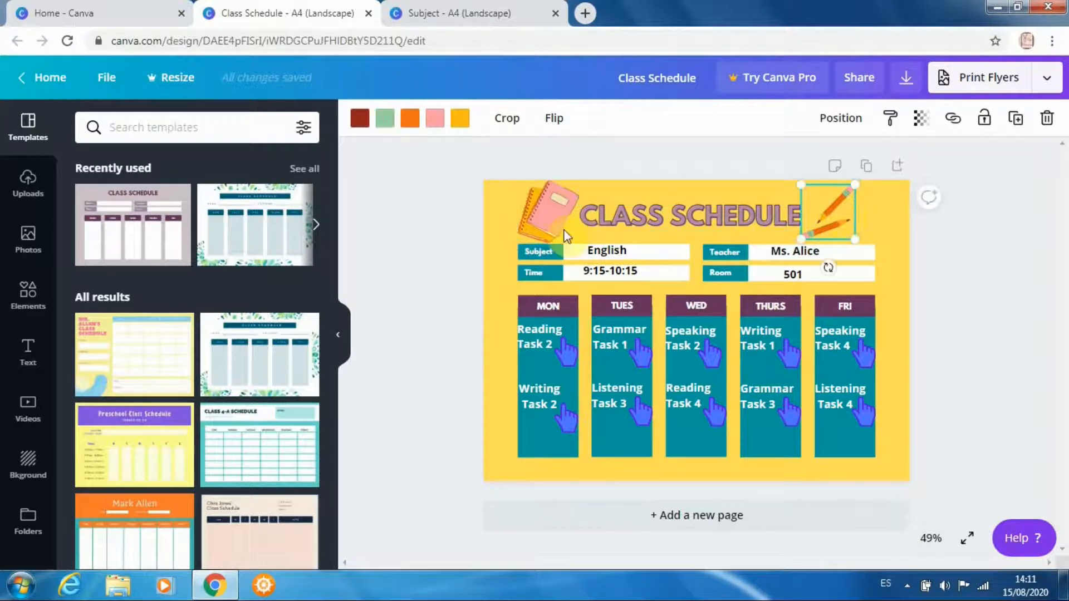
click(547, 215)
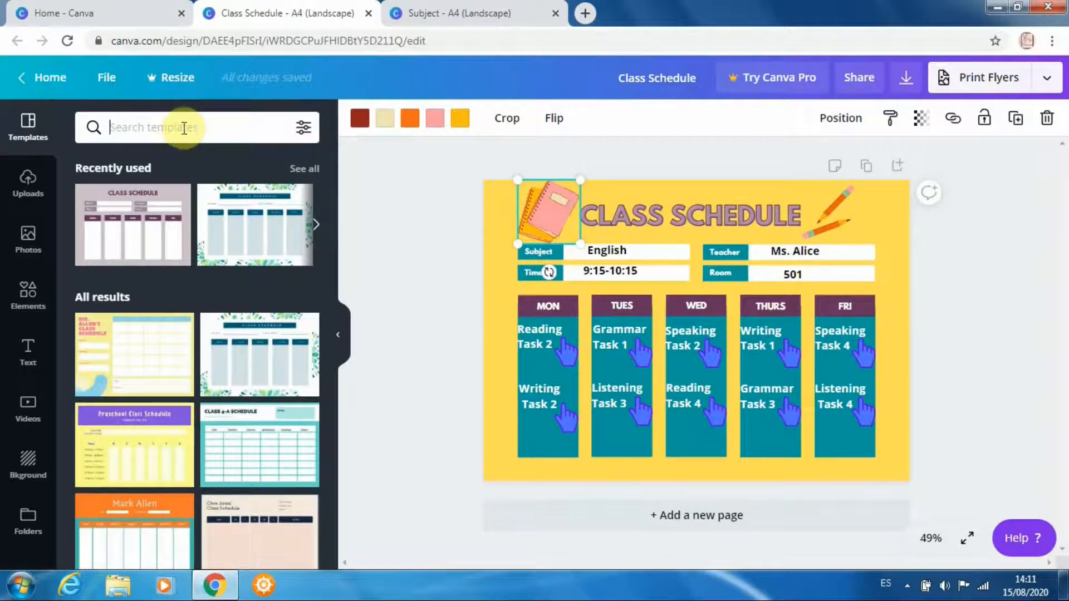
click(28, 239)
click(31, 295)
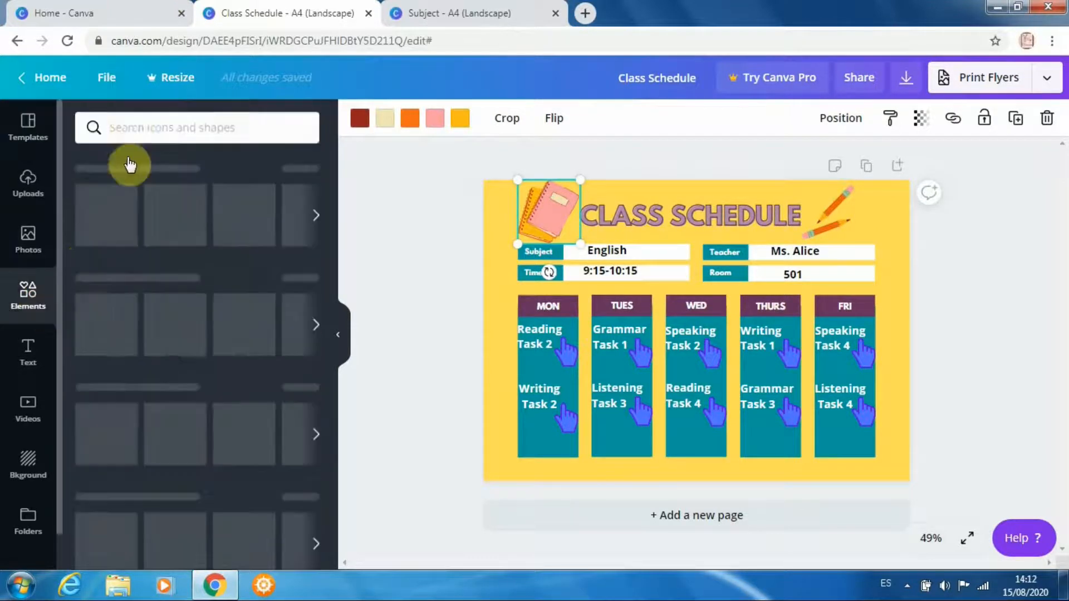
click(138, 119)
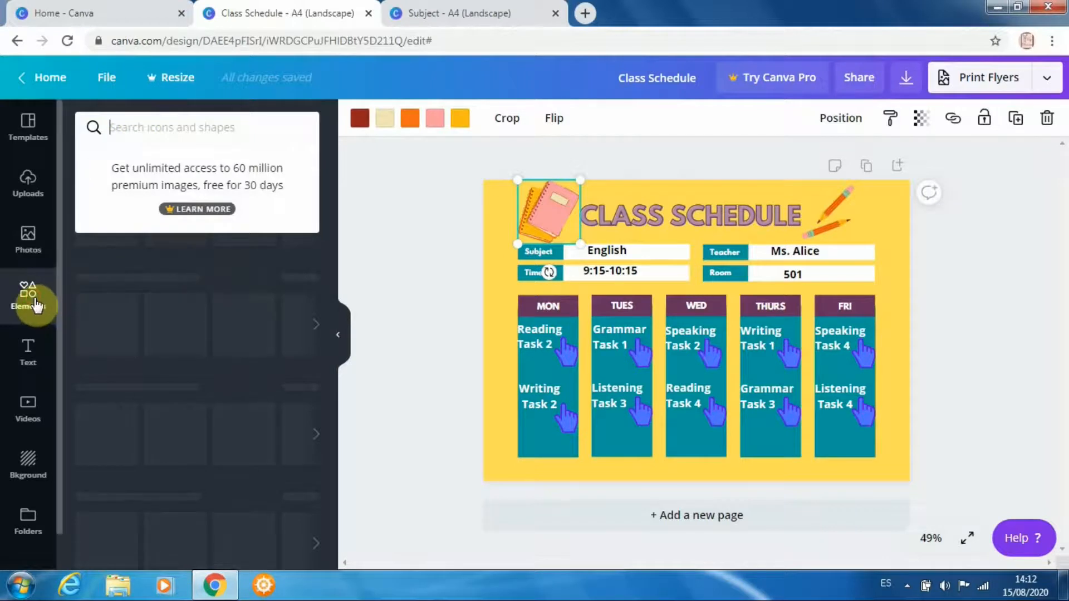
click(35, 304)
click(122, 121)
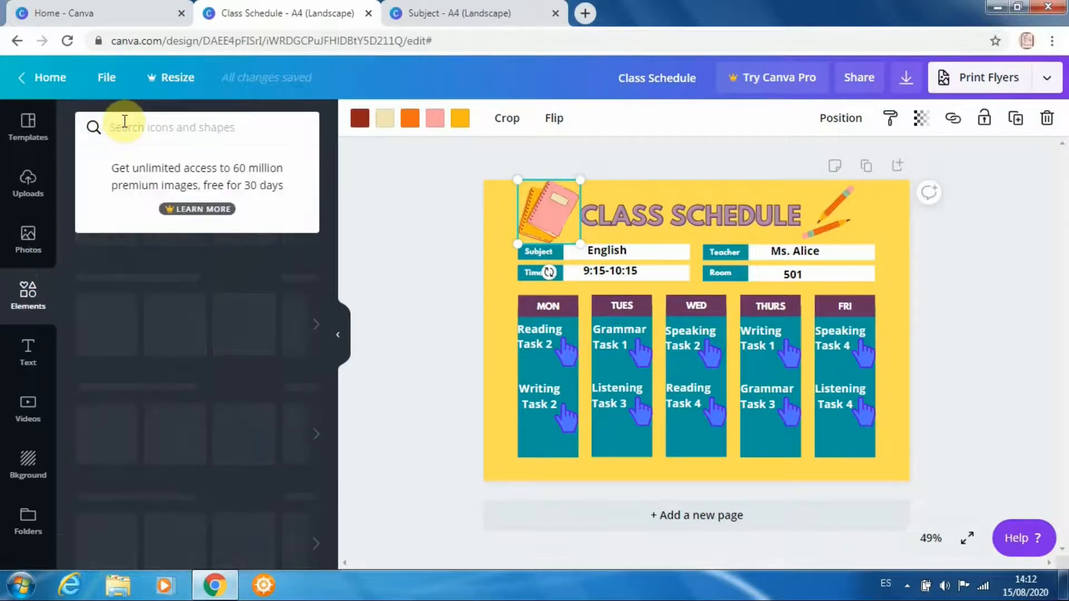
text(school)
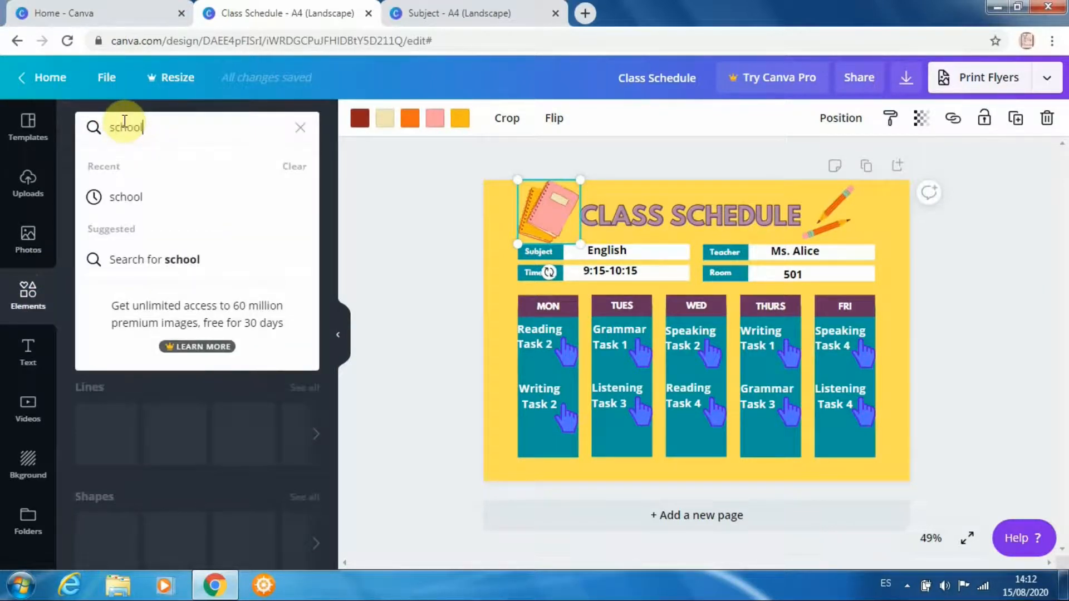
key(Return)
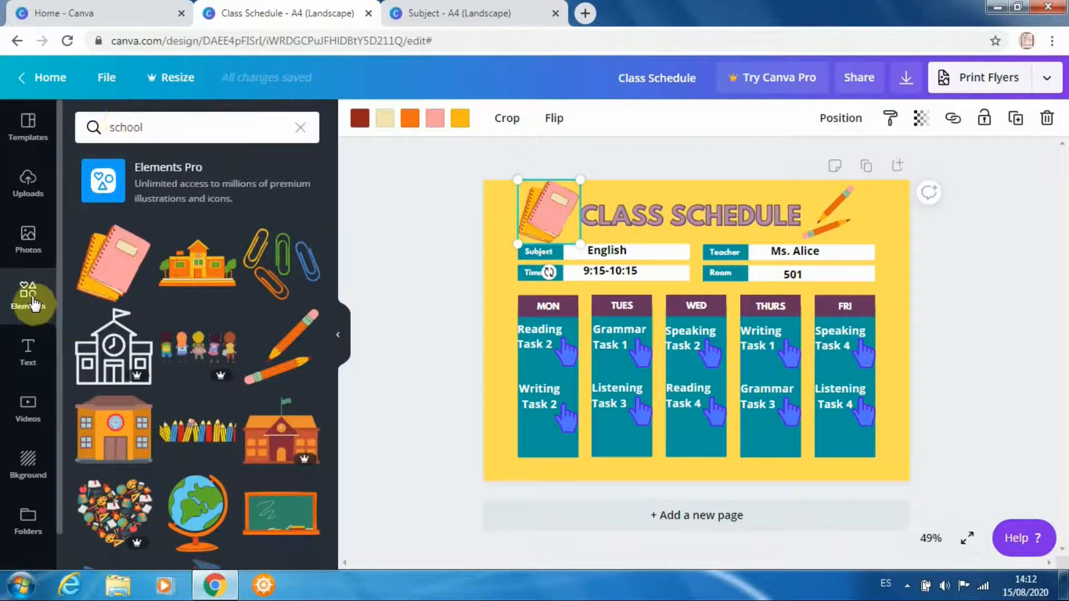
drag(339, 174, 358, 245)
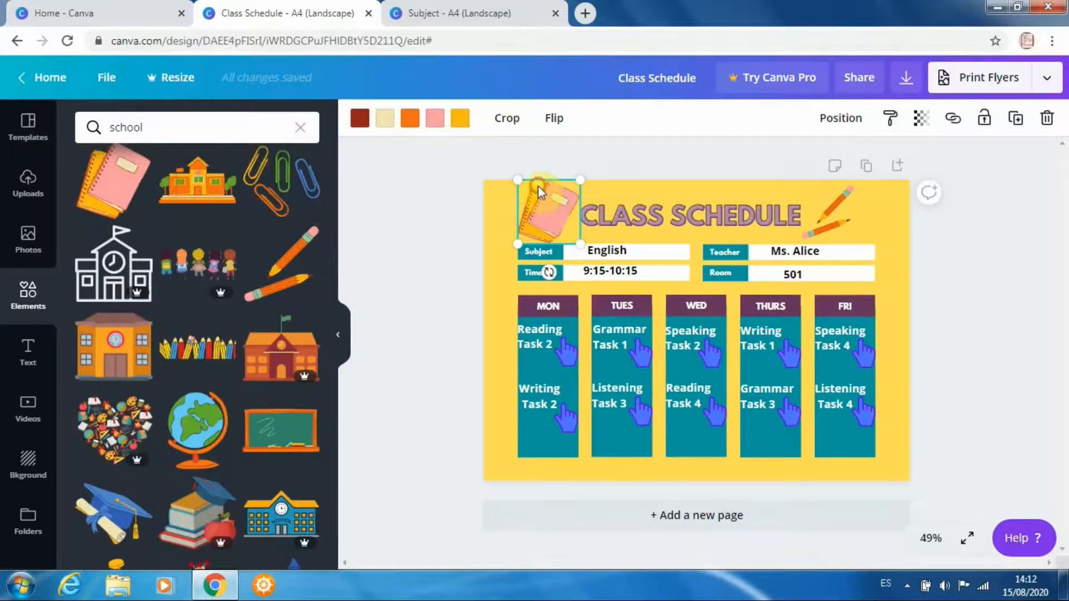
Step: Resize the notebooks graphic to about 4.3 wide by 4.5 high and slightly shrink the pencils graphic beside the title
drag(570, 195, 585, 185)
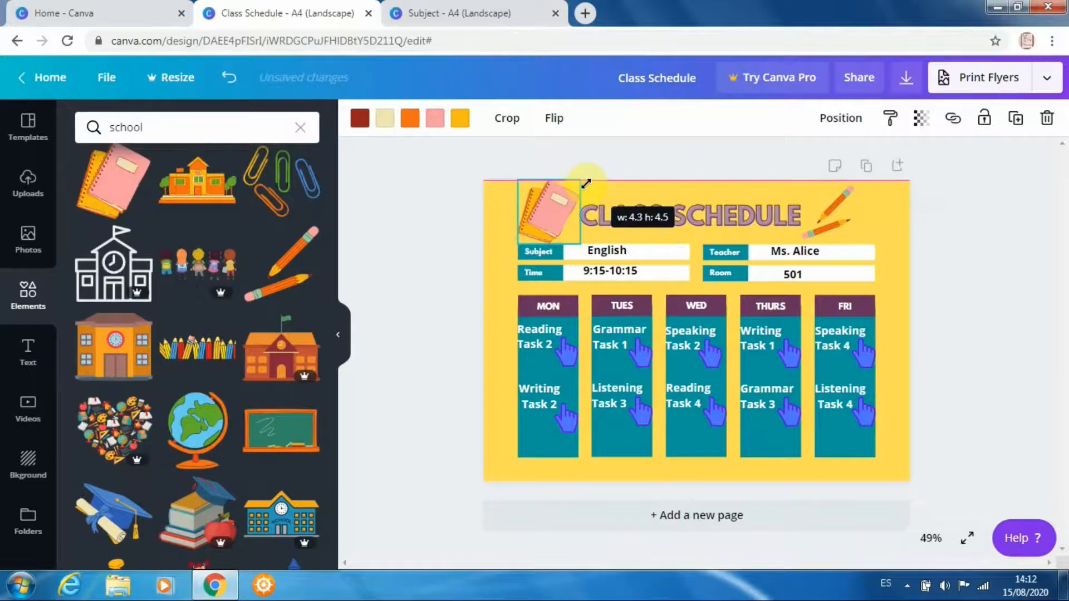
click(831, 209)
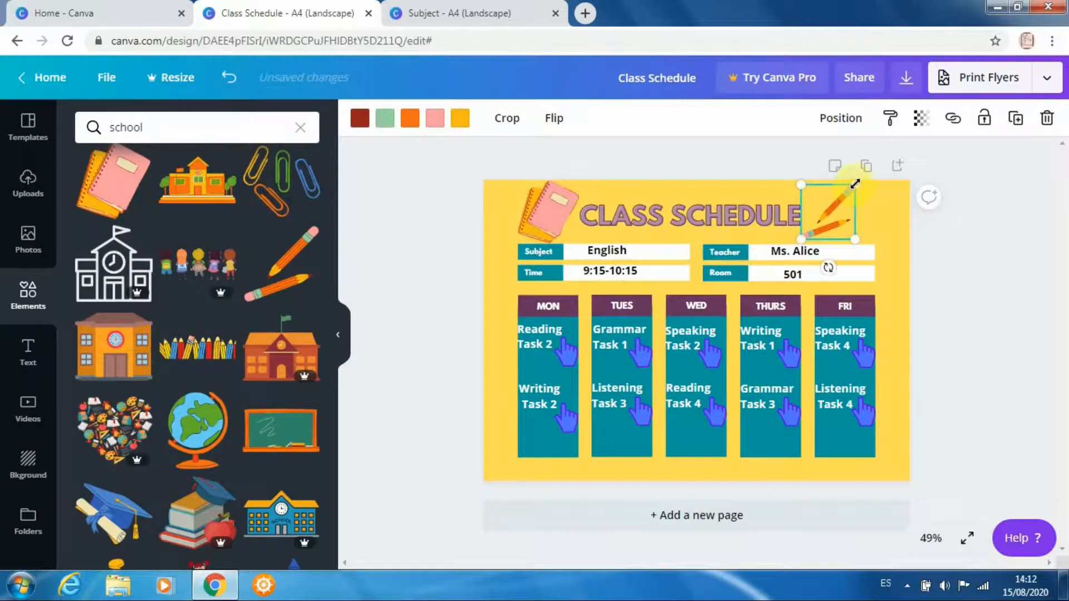
drag(855, 188, 851, 188)
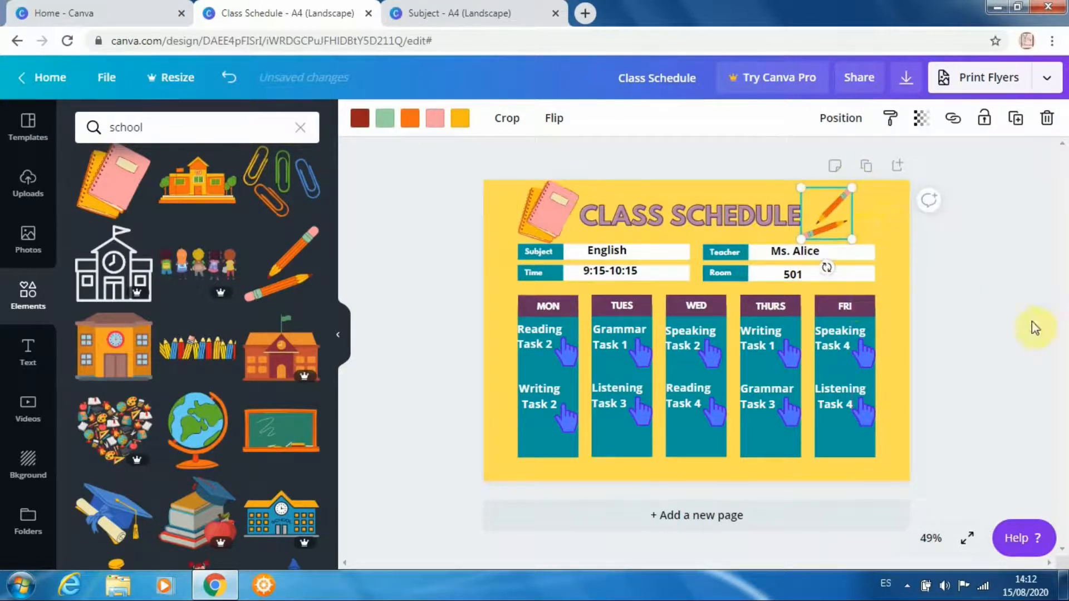
click(1045, 299)
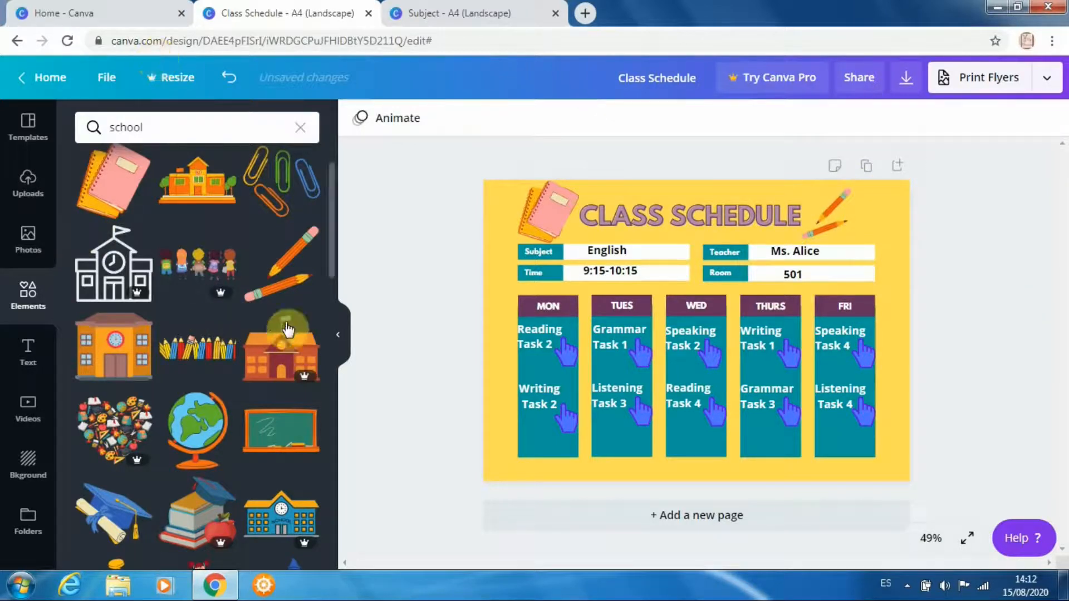
click(340, 344)
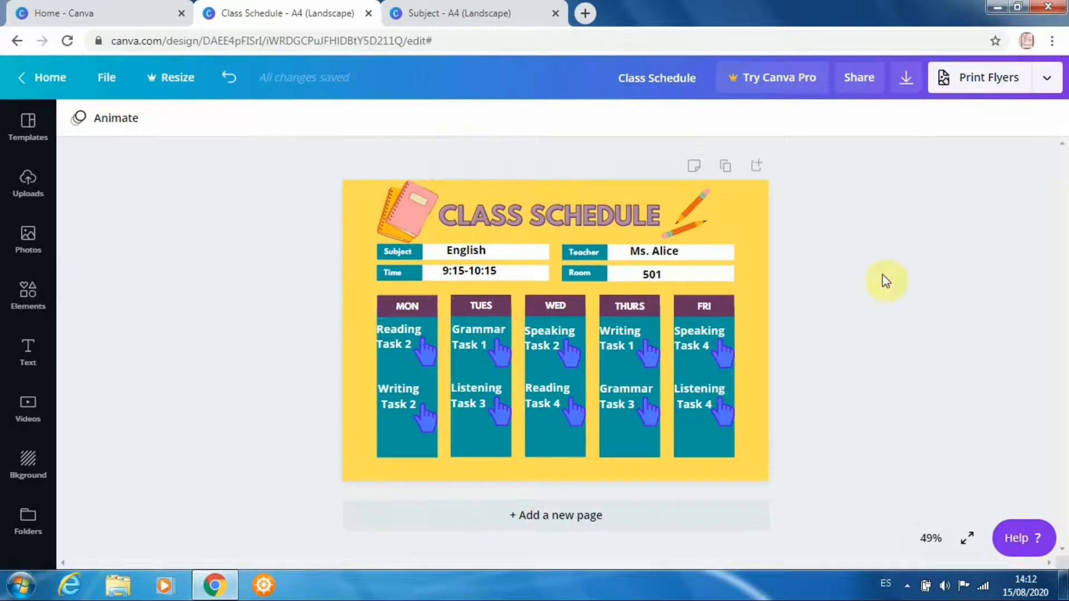
Step: Download the class schedule with PDF Print as the file type
click(911, 82)
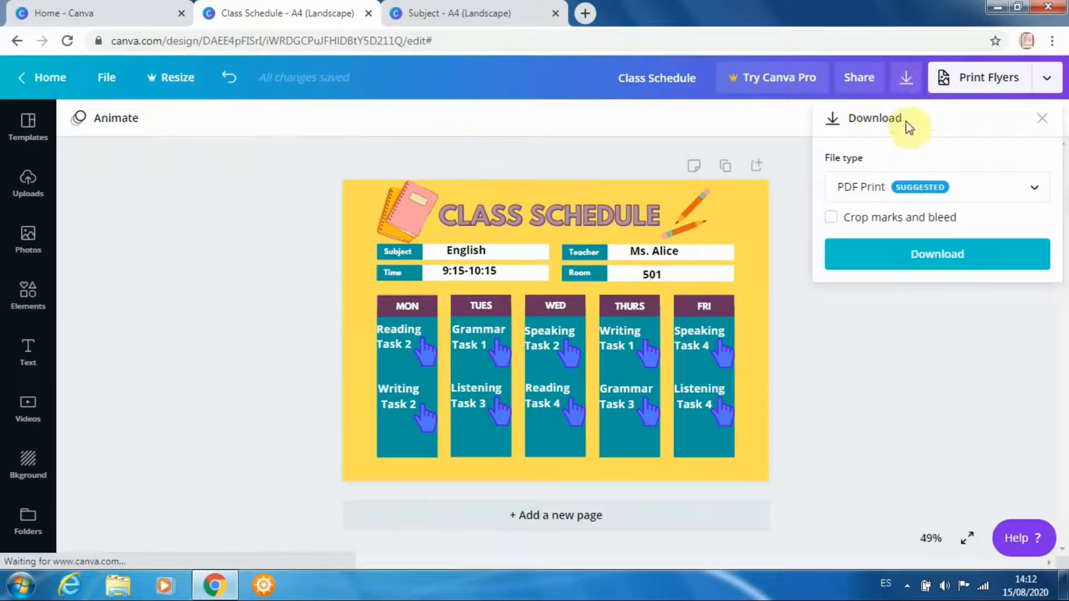
click(1034, 192)
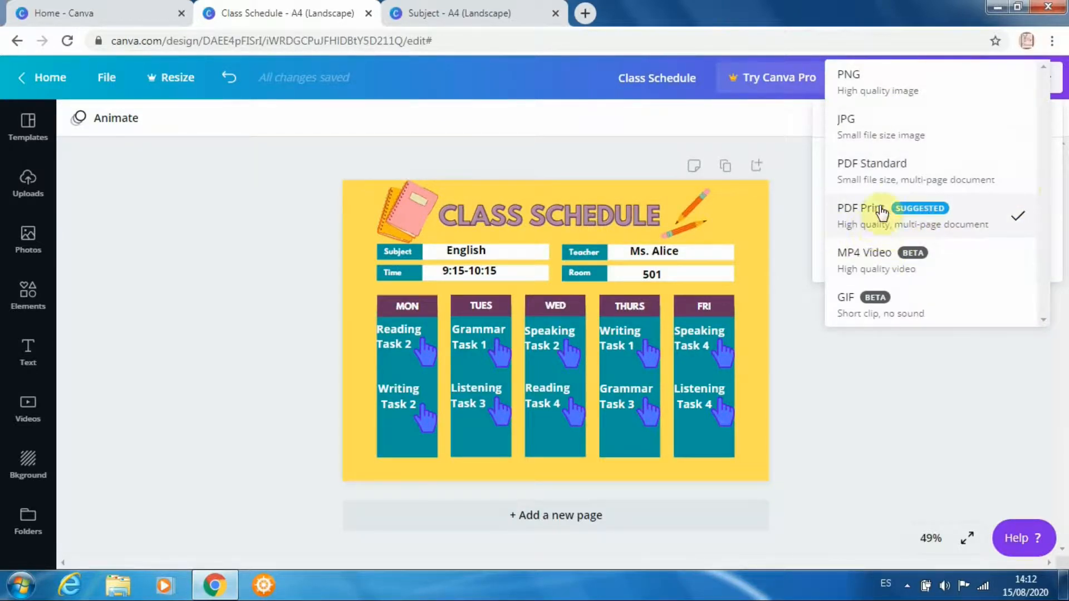
click(930, 215)
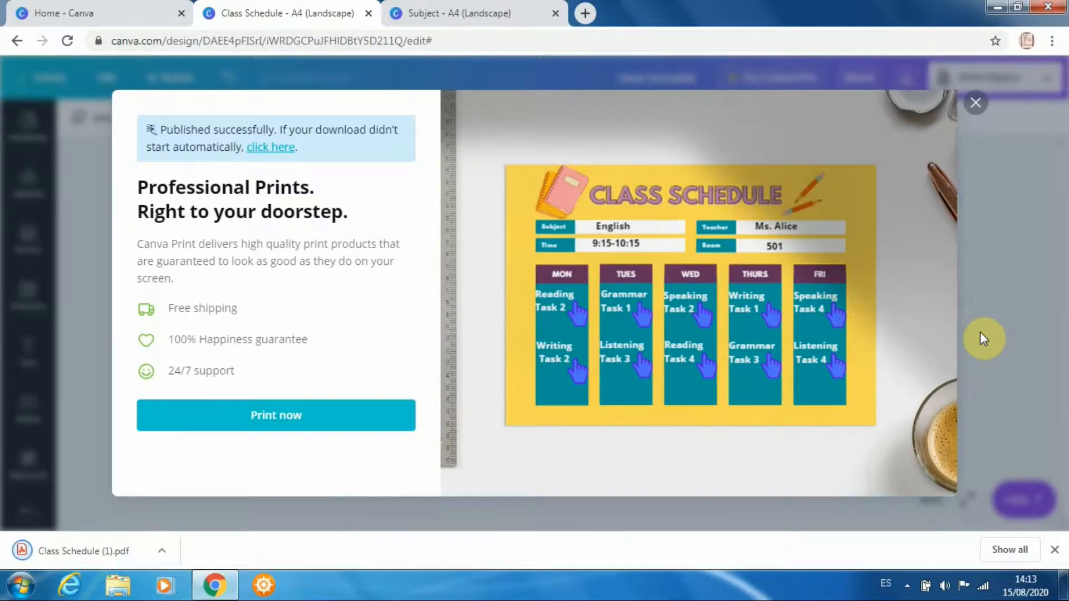
Step: Open the downloaded Class Schedule (1).pdf, follow its task link to the Travel guide page, and look through the reading text
click(79, 551)
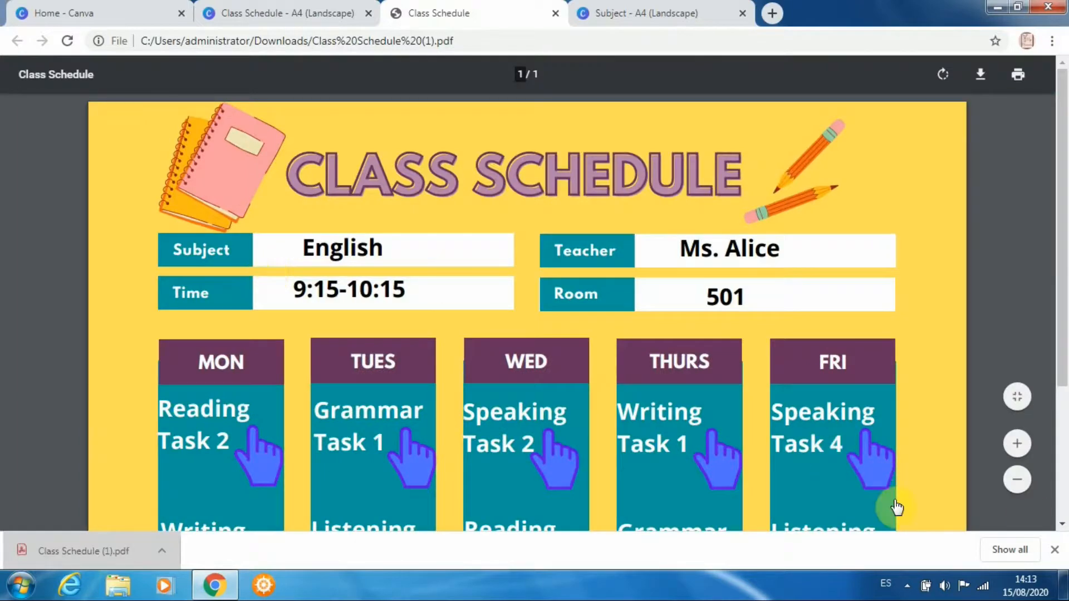
click(1017, 521)
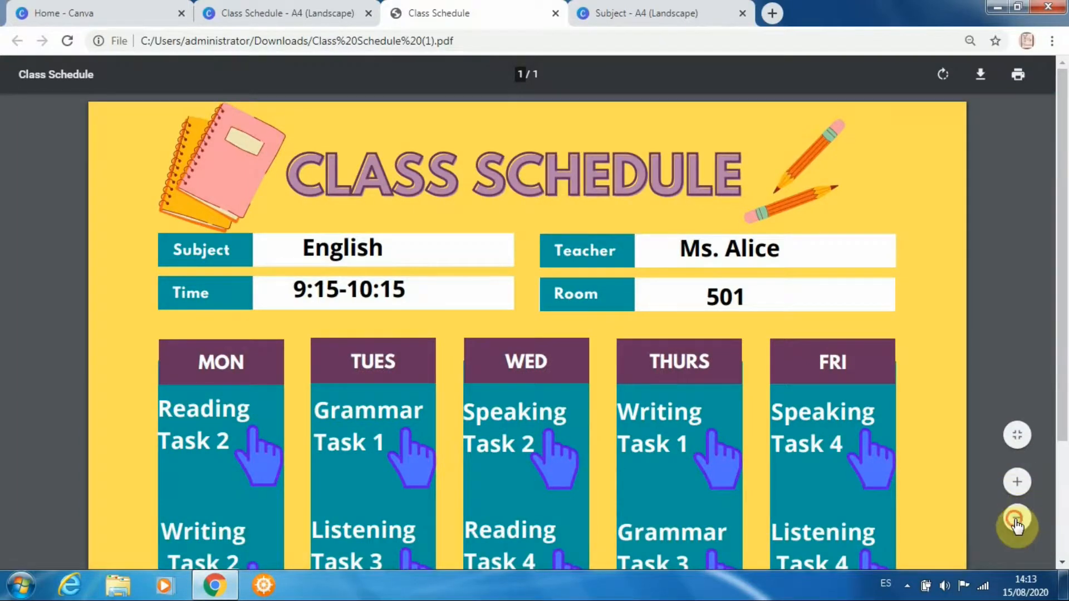
click(1017, 521)
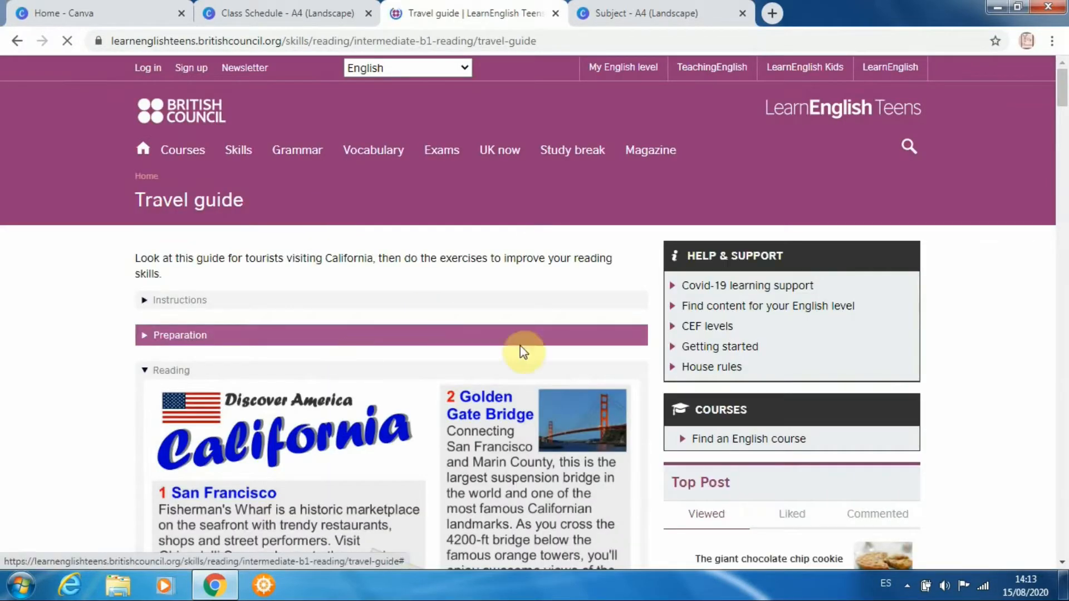
drag(1065, 97, 1063, 115)
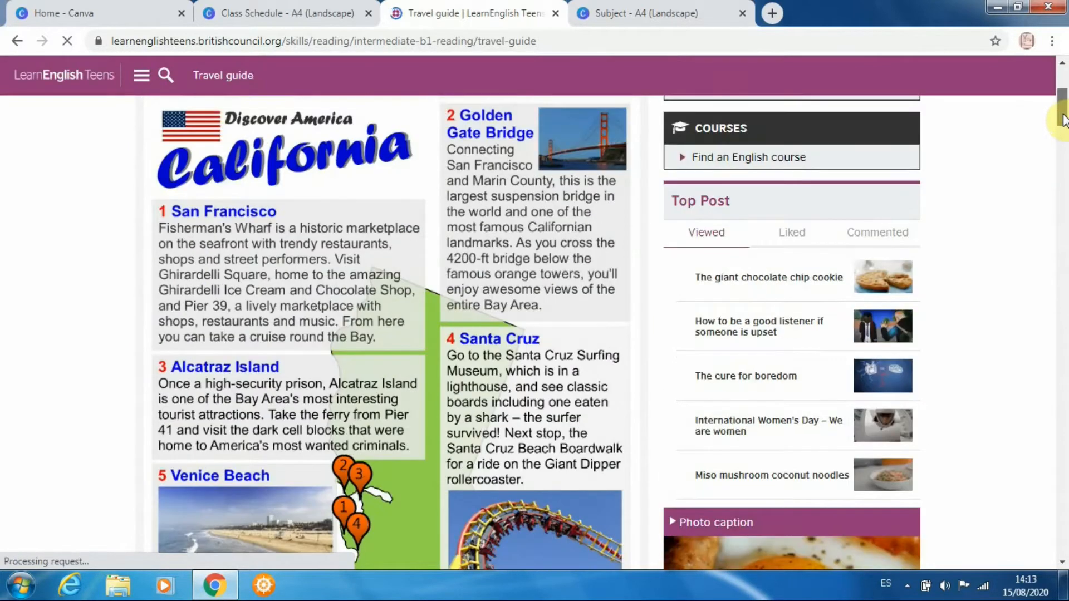